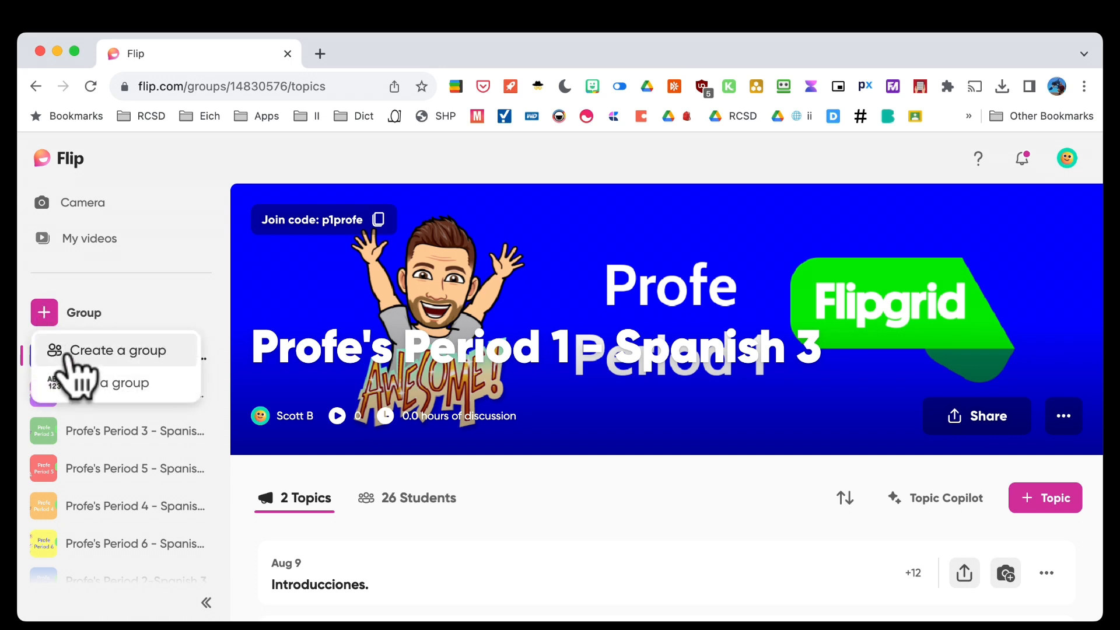
Start creating a new group from the + Group menu on the Period 1 Spanish 3 page
{"action": "left_click", "coordinate": [66, 352]}
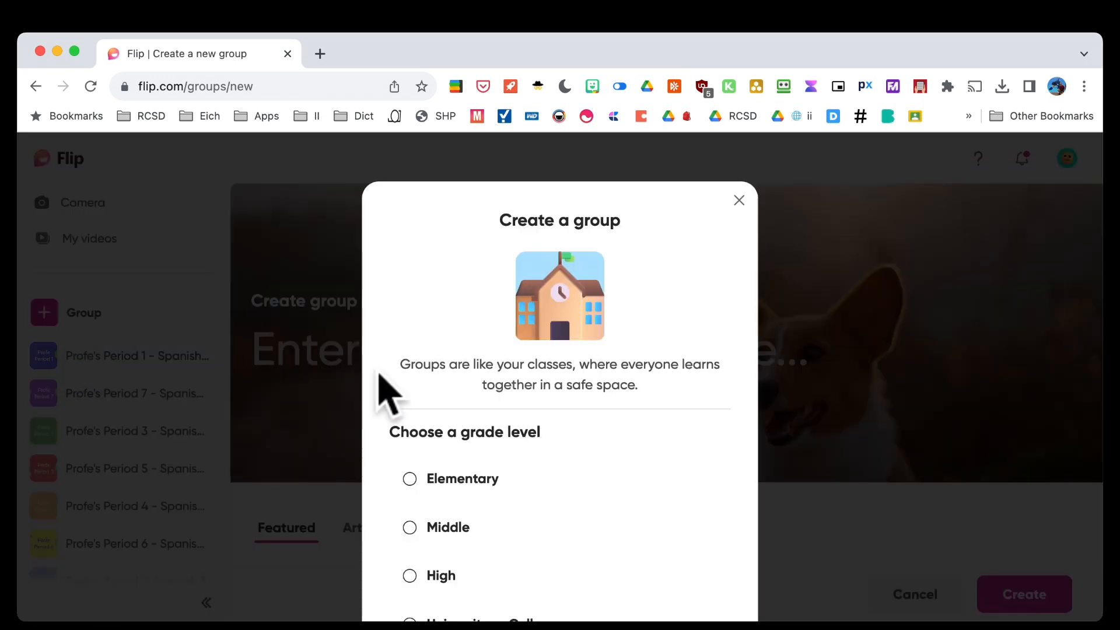
Set the group's grade level to Middle and name it 'TEST Group'
{"action": "scroll", "coordinate": [437, 512], "scroll_direction": "down", "scroll_amount": 3}
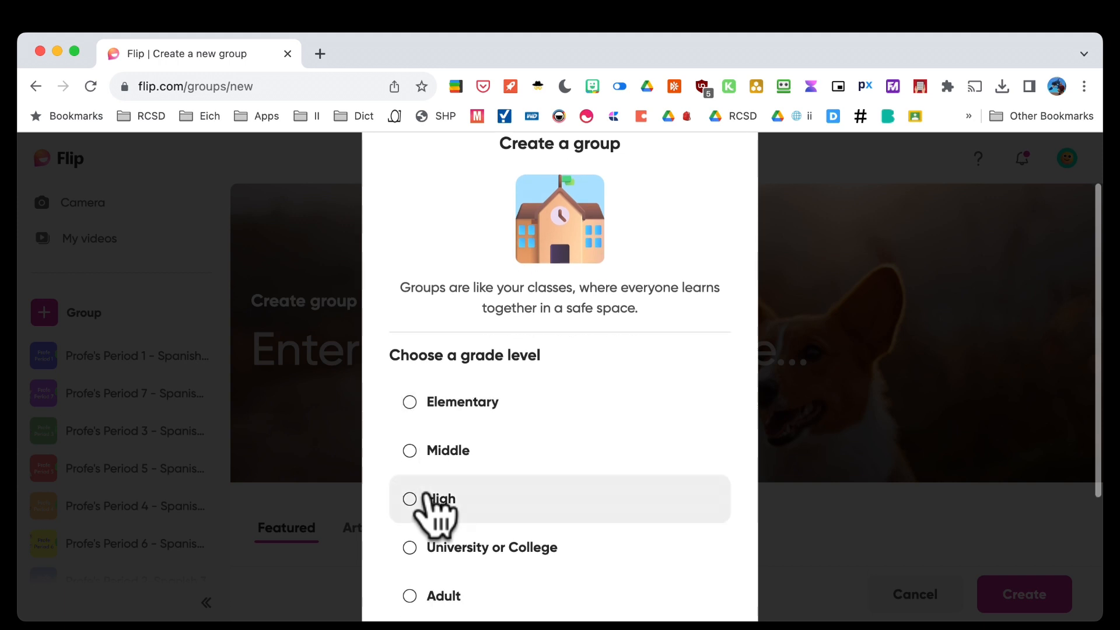
{"action": "left_click", "coordinate": [410, 450]}
{"action": "scroll", "coordinate": [475, 513], "scroll_direction": "down", "scroll_amount": 3}
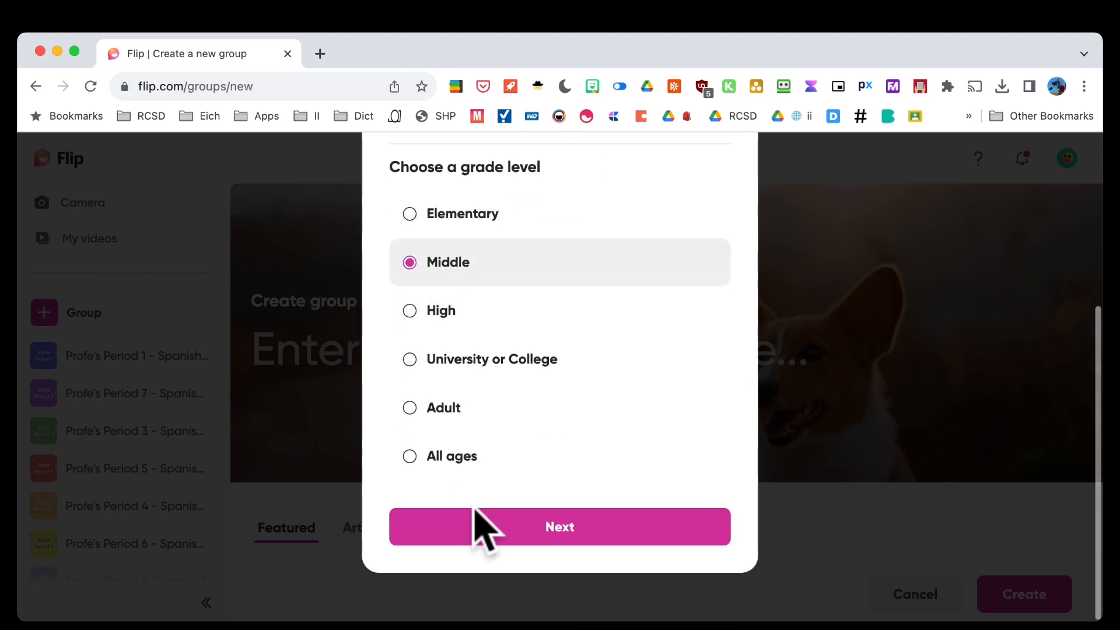
{"action": "left_click", "coordinate": [475, 525]}
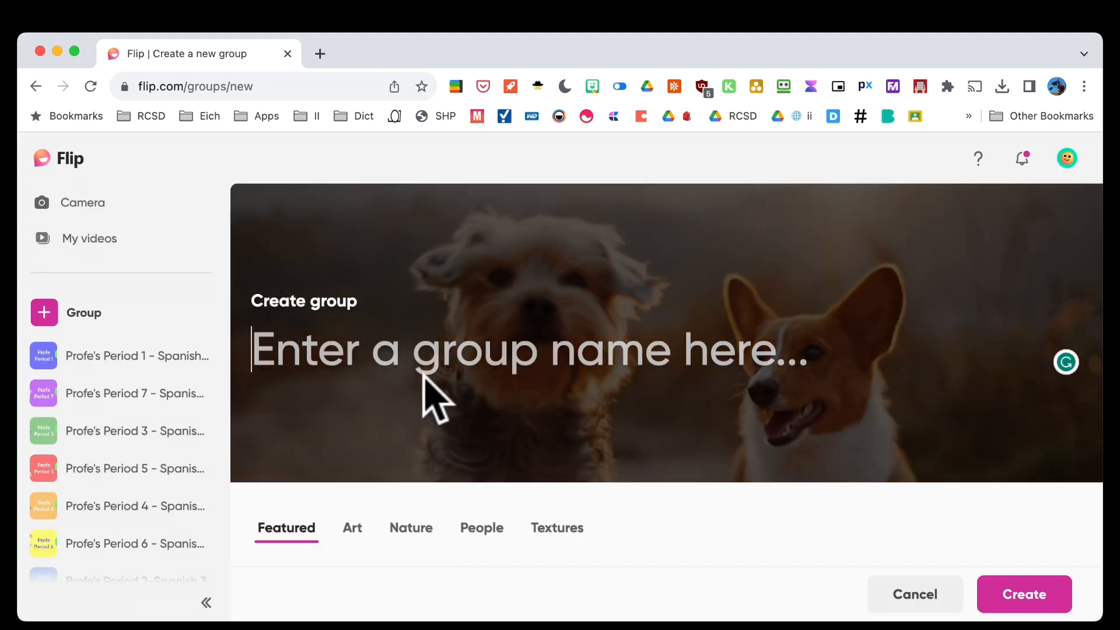
{"action": "type", "text": "TEST Gro"}
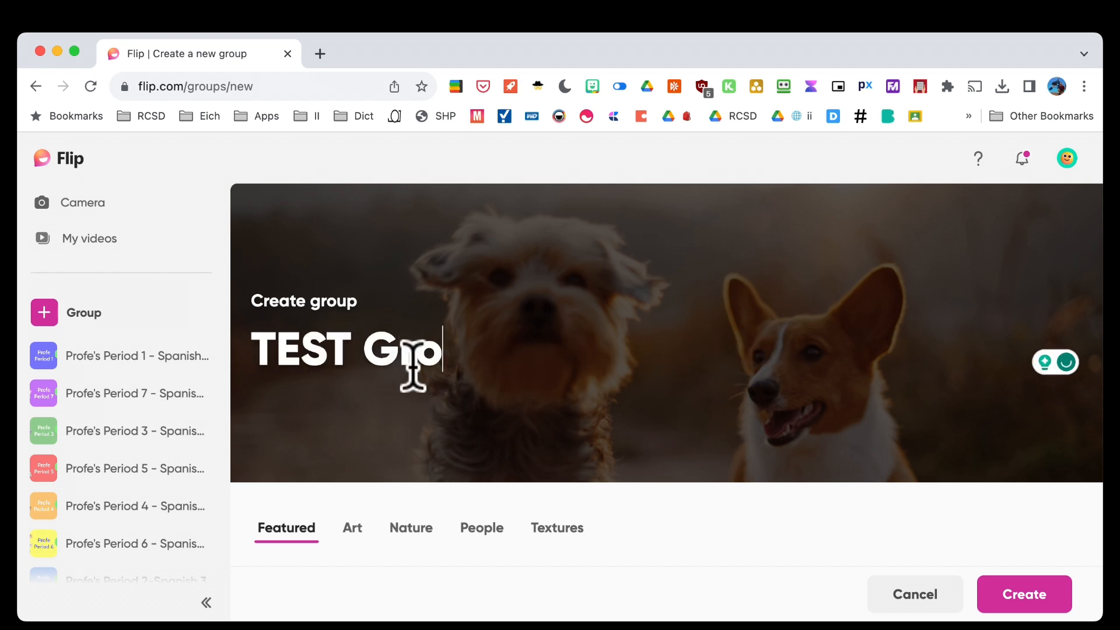
{"action": "type", "text": "up"}
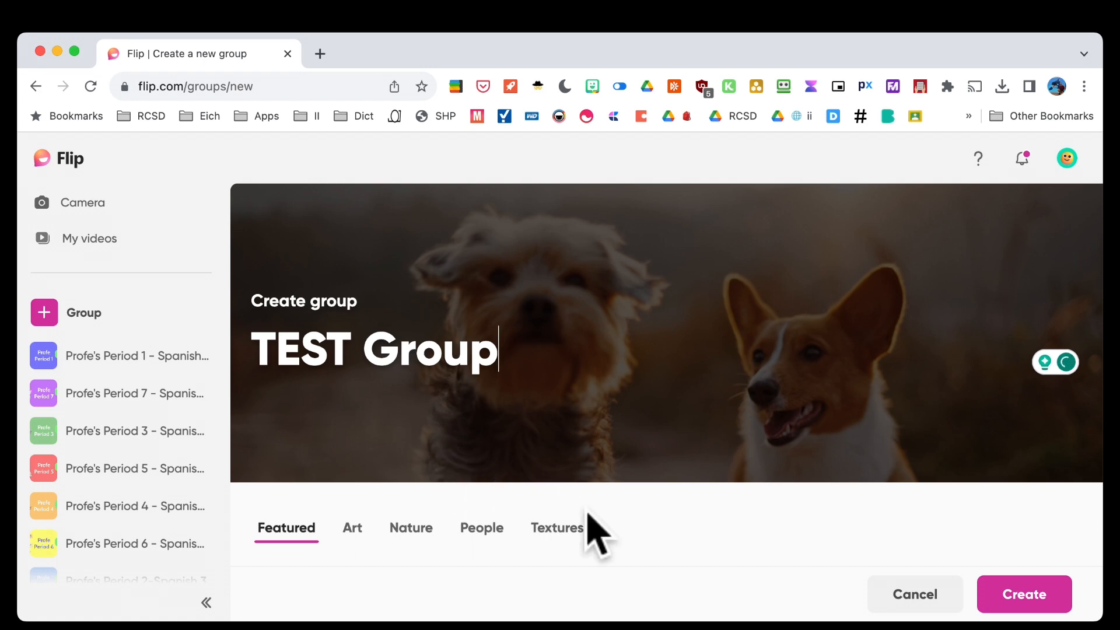
Choose the lockers picture as the background and create the group
{"action": "scroll", "coordinate": [588, 514], "scroll_direction": "down", "scroll_amount": 1}
{"action": "scroll", "coordinate": [587, 513], "scroll_direction": "down", "scroll_amount": 4}
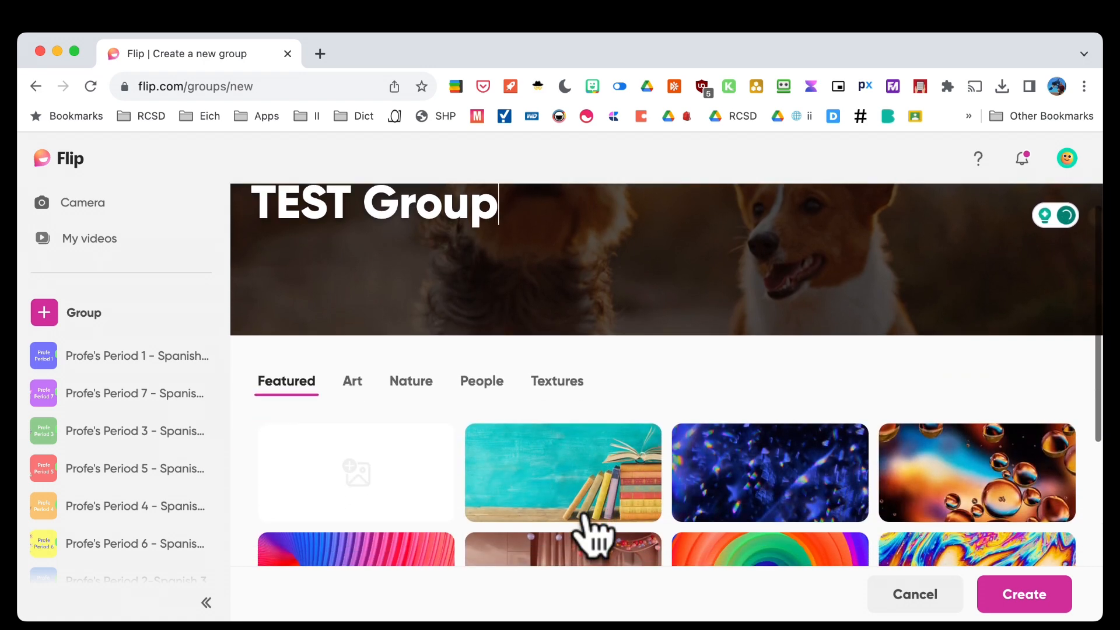
{"action": "scroll", "coordinate": [590, 534], "scroll_direction": "down", "scroll_amount": 5}
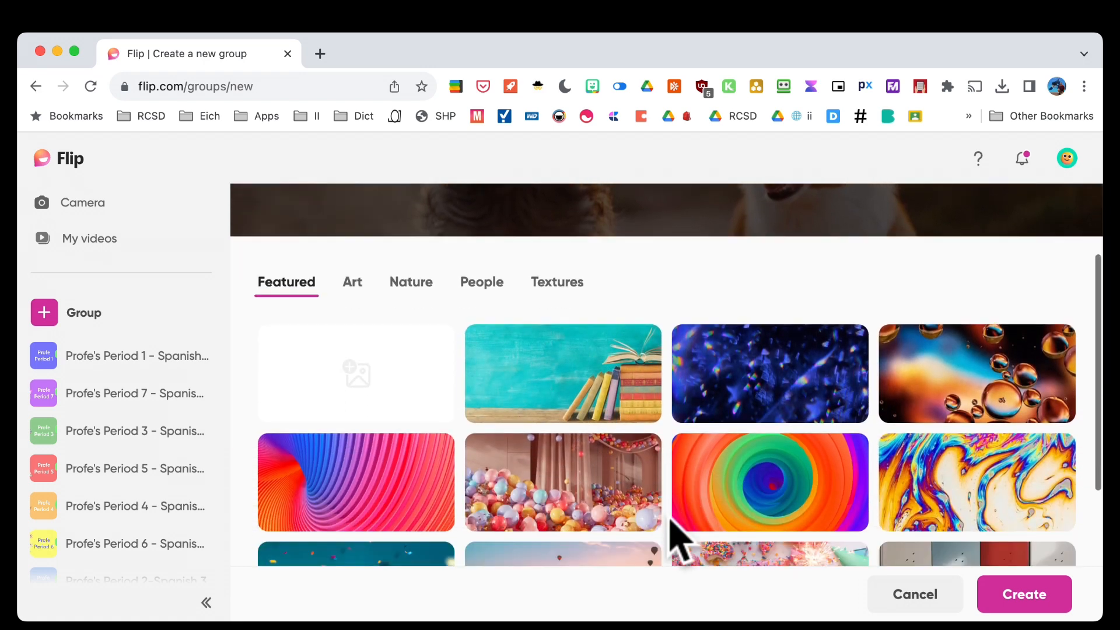
{"action": "scroll", "coordinate": [671, 525], "scroll_direction": "down", "scroll_amount": 7}
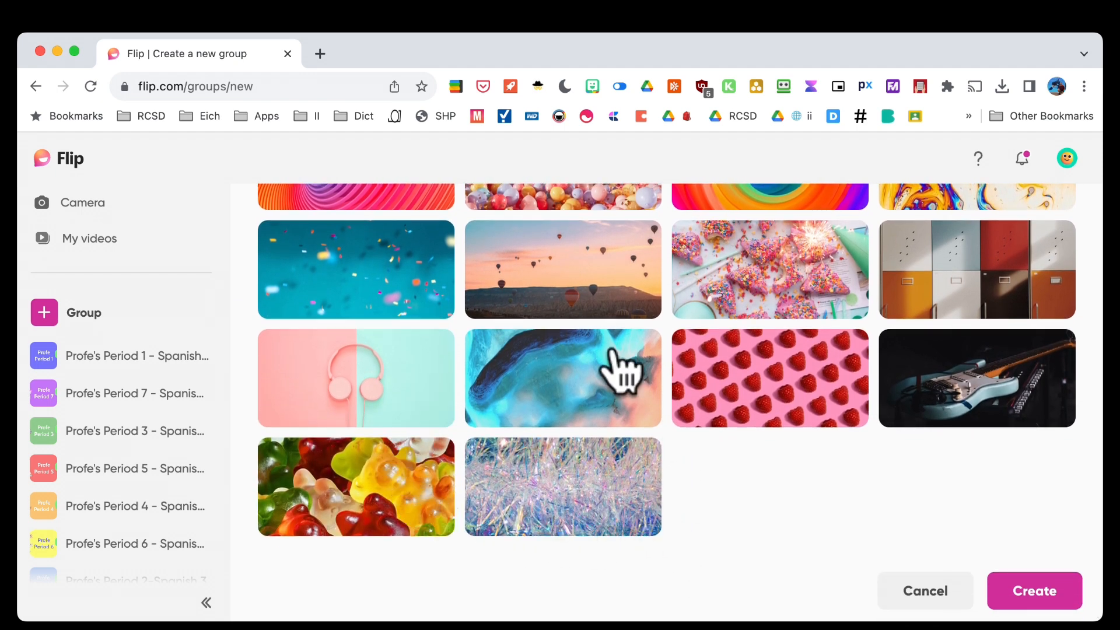
{"action": "left_click", "coordinate": [938, 274]}
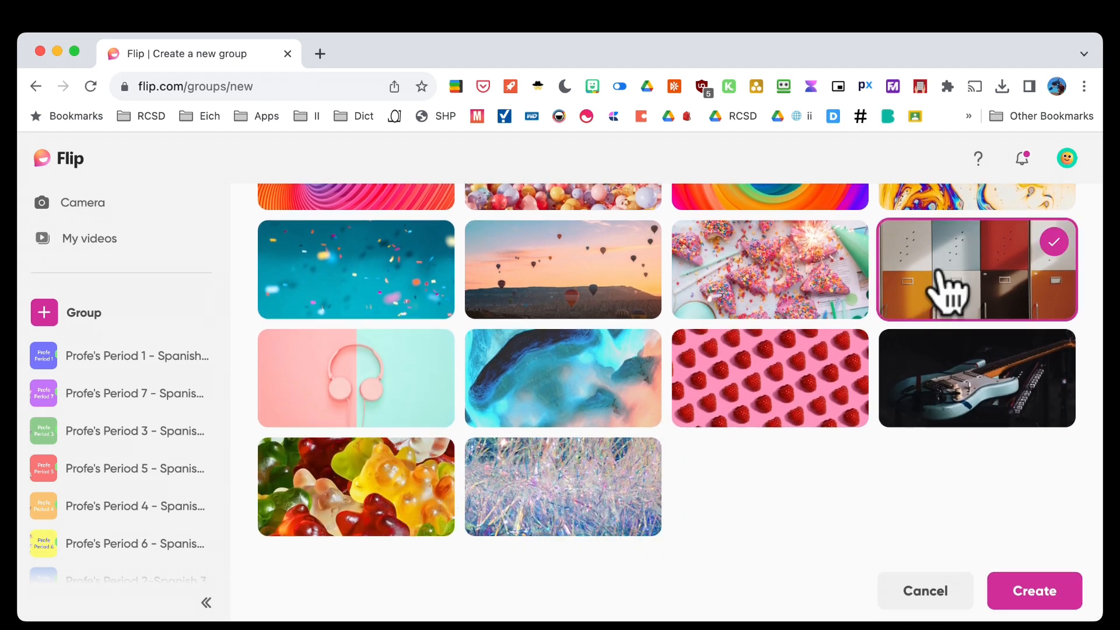
{"action": "scroll", "coordinate": [758, 474], "scroll_direction": "up", "scroll_amount": 10}
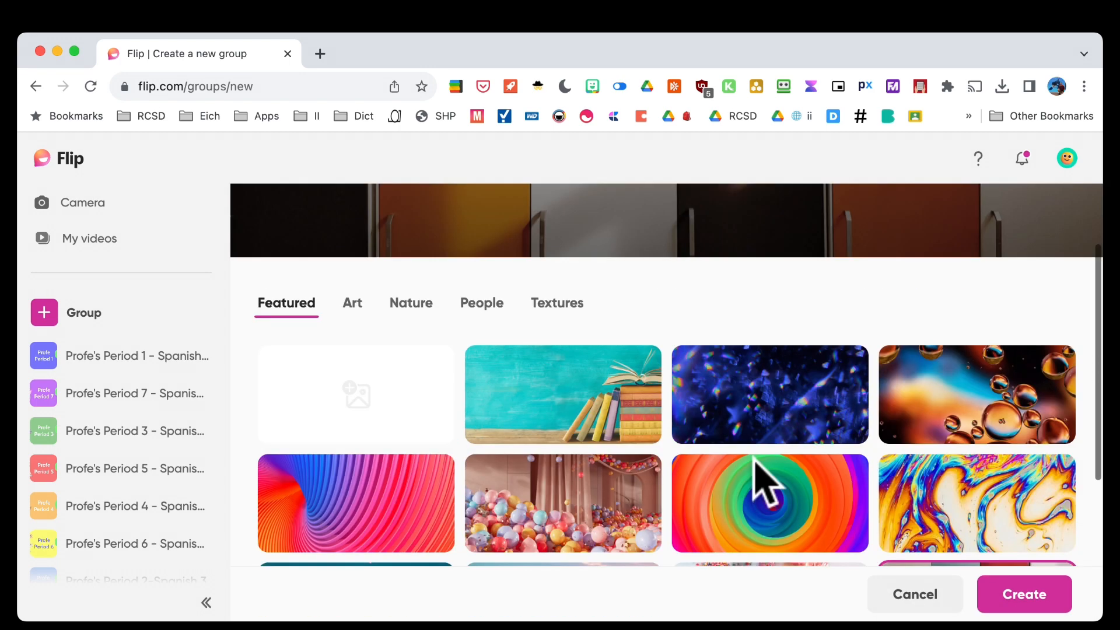
{"action": "scroll", "coordinate": [761, 485], "scroll_direction": "down", "scroll_amount": 6}
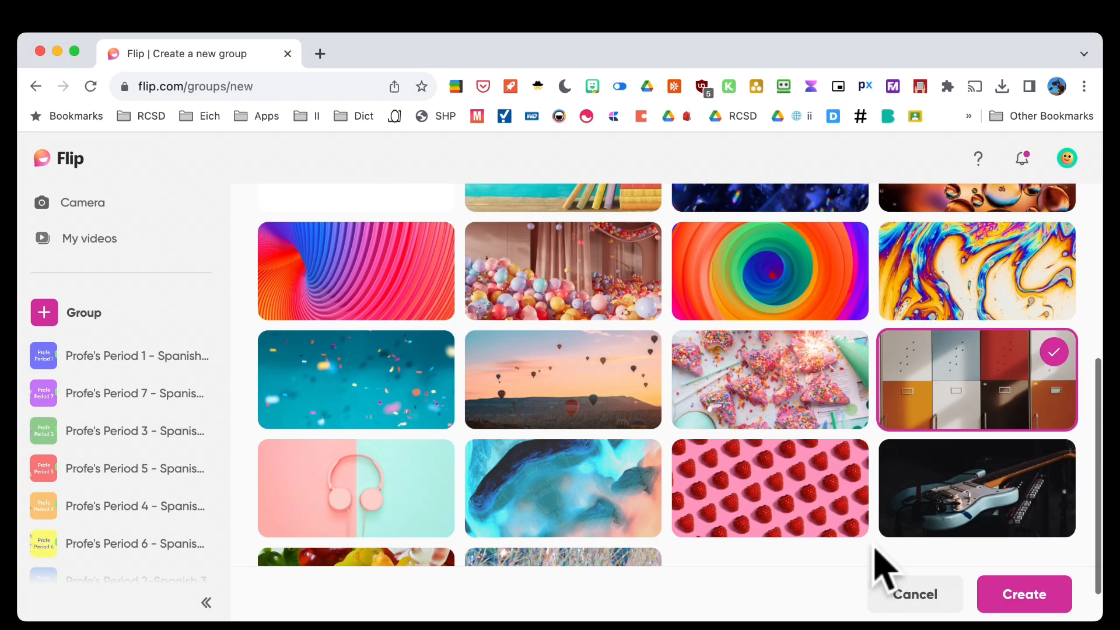
{"action": "left_click", "coordinate": [1027, 601]}
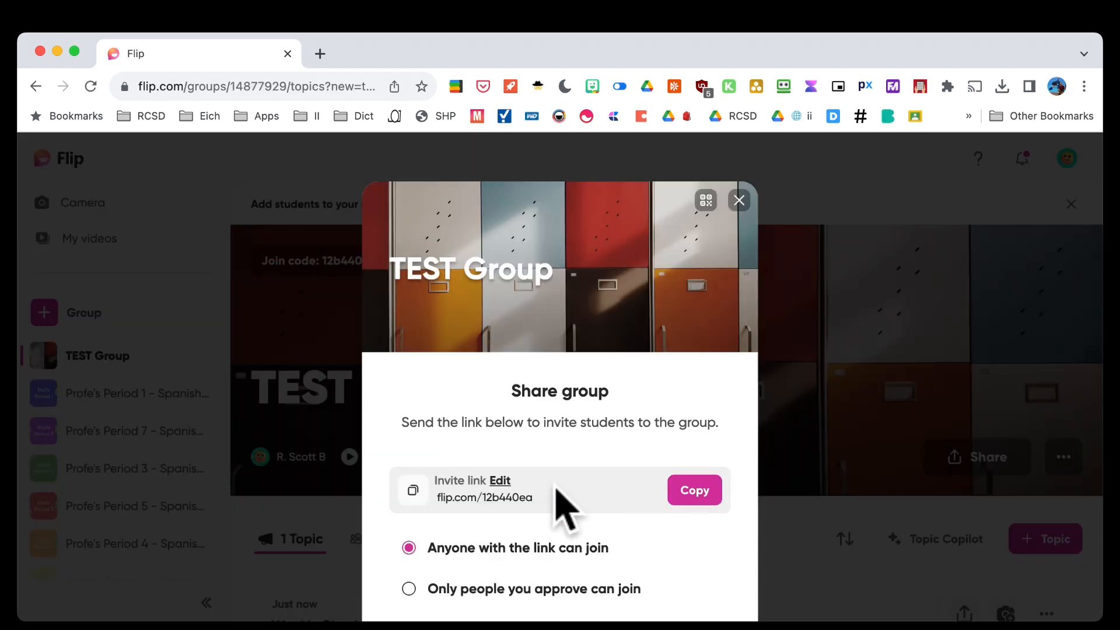
{"action": "scroll", "coordinate": [559, 498], "scroll_direction": "down", "scroll_amount": 5}
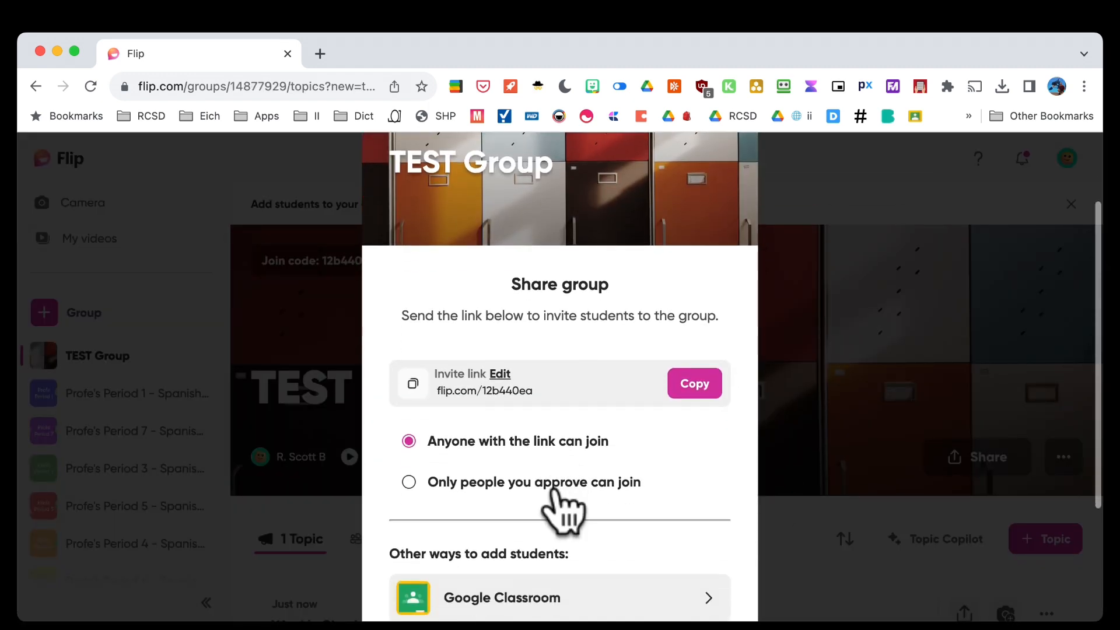
{"action": "scroll", "coordinate": [559, 502], "scroll_direction": "down", "scroll_amount": 2}
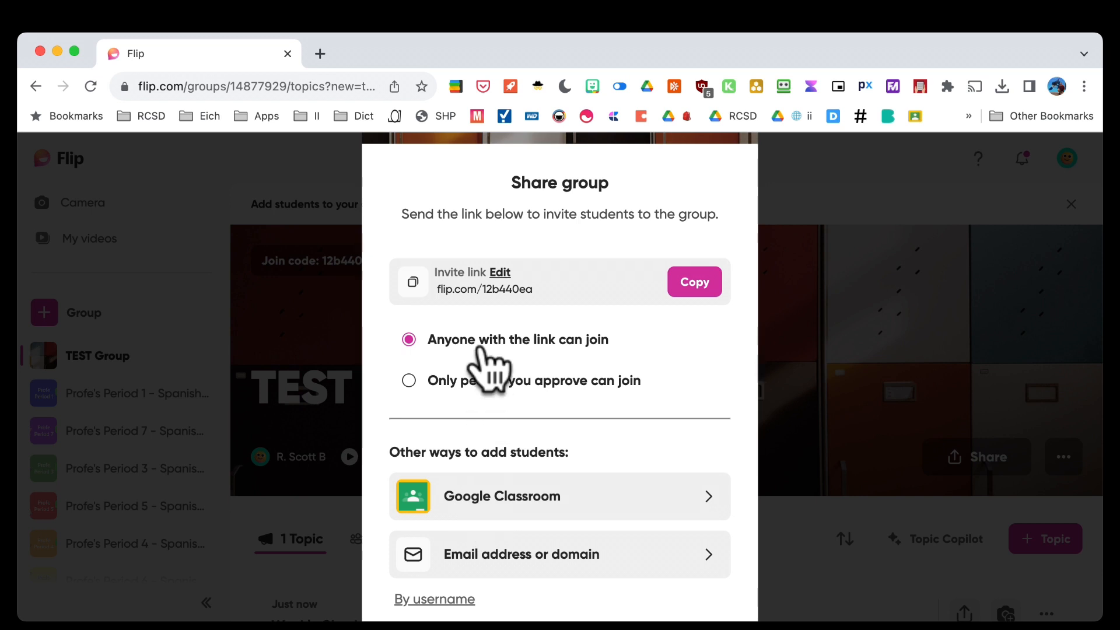
{"action": "left_click", "coordinate": [497, 275]}
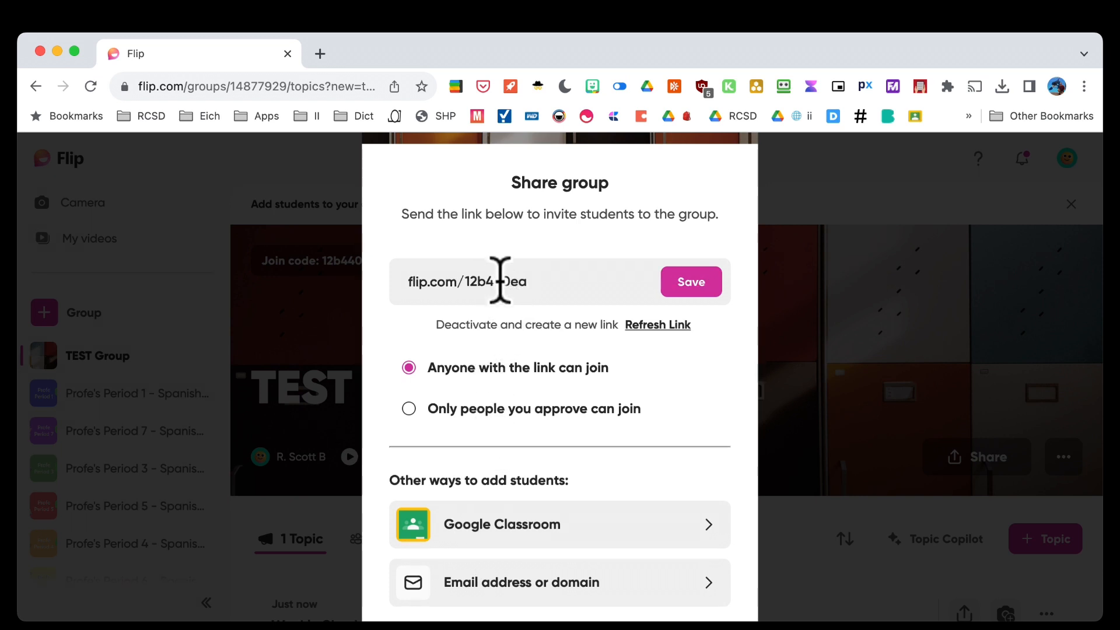
{"action": "double_click", "coordinate": [501, 282]}
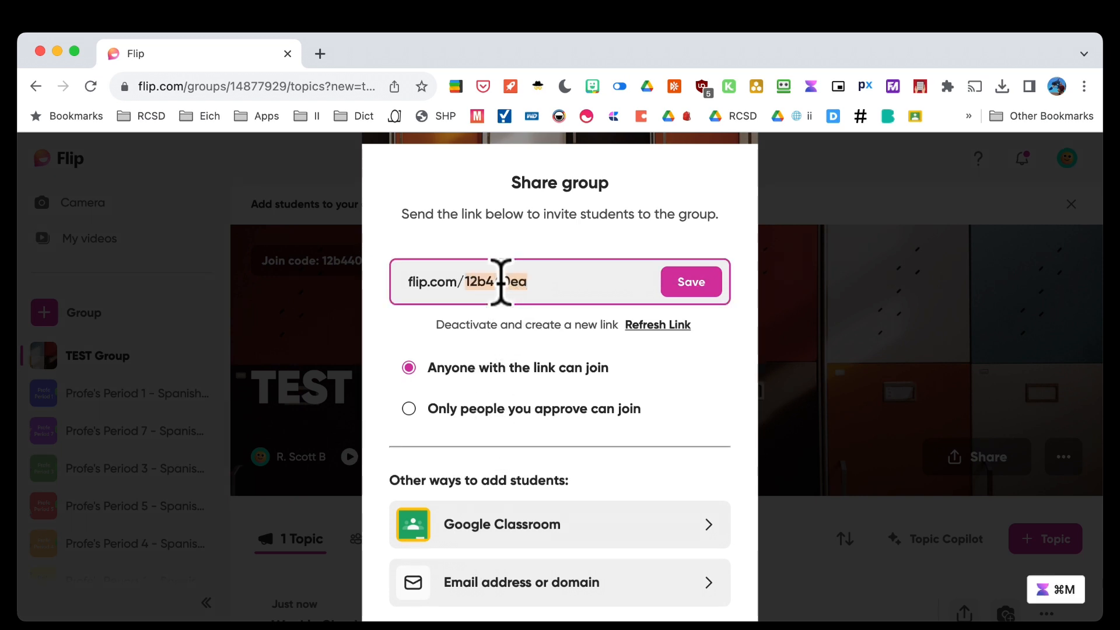
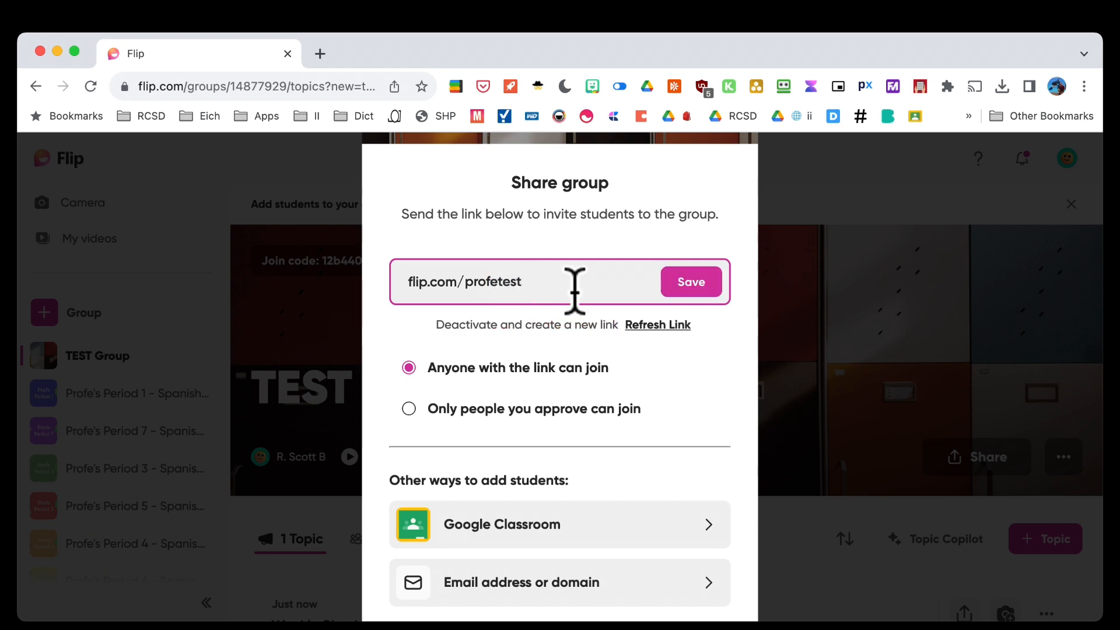
{"action": "left_click", "coordinate": [677, 282]}
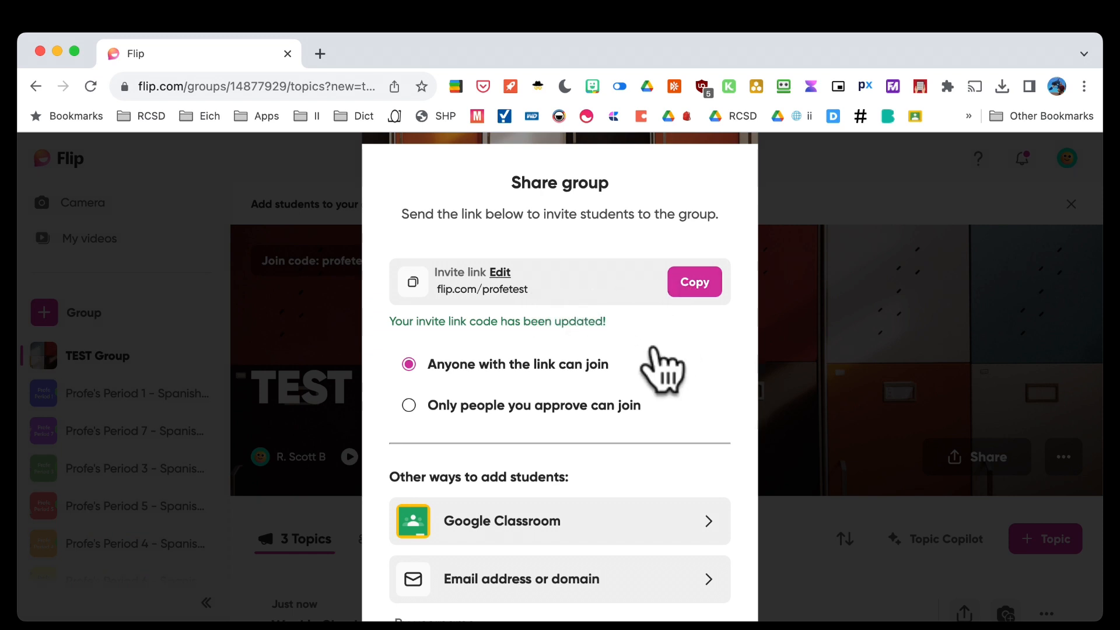
Switch the group to adding students by username
{"action": "scroll", "coordinate": [642, 411], "scroll_direction": "down", "scroll_amount": 2}
{"action": "scroll", "coordinate": [642, 411], "scroll_direction": "down", "scroll_amount": 1}
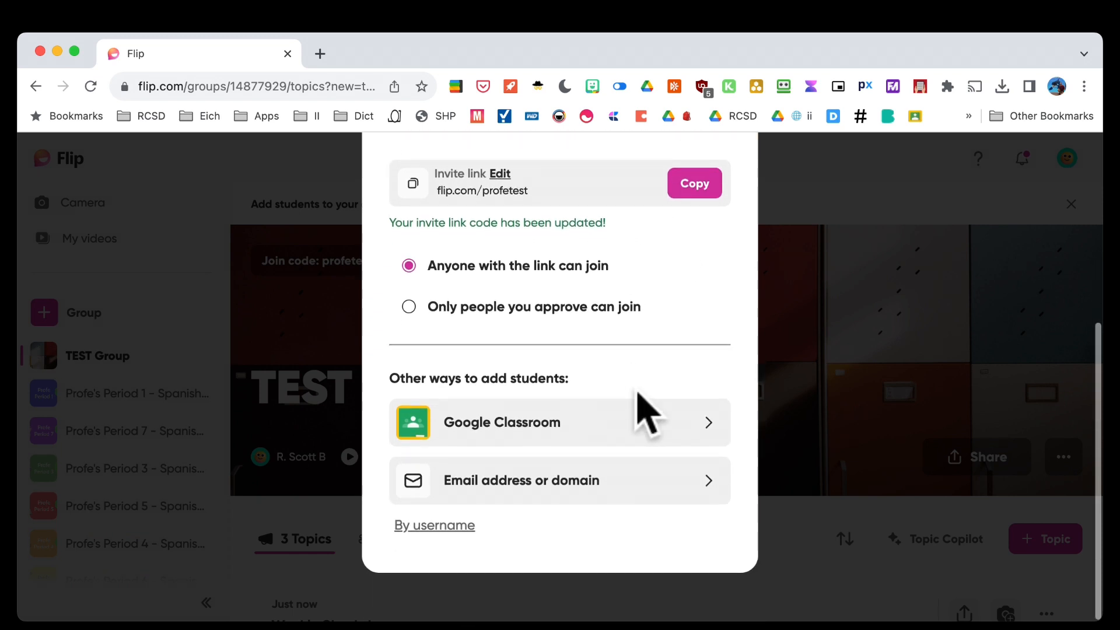
{"action": "left_click", "coordinate": [455, 527]}
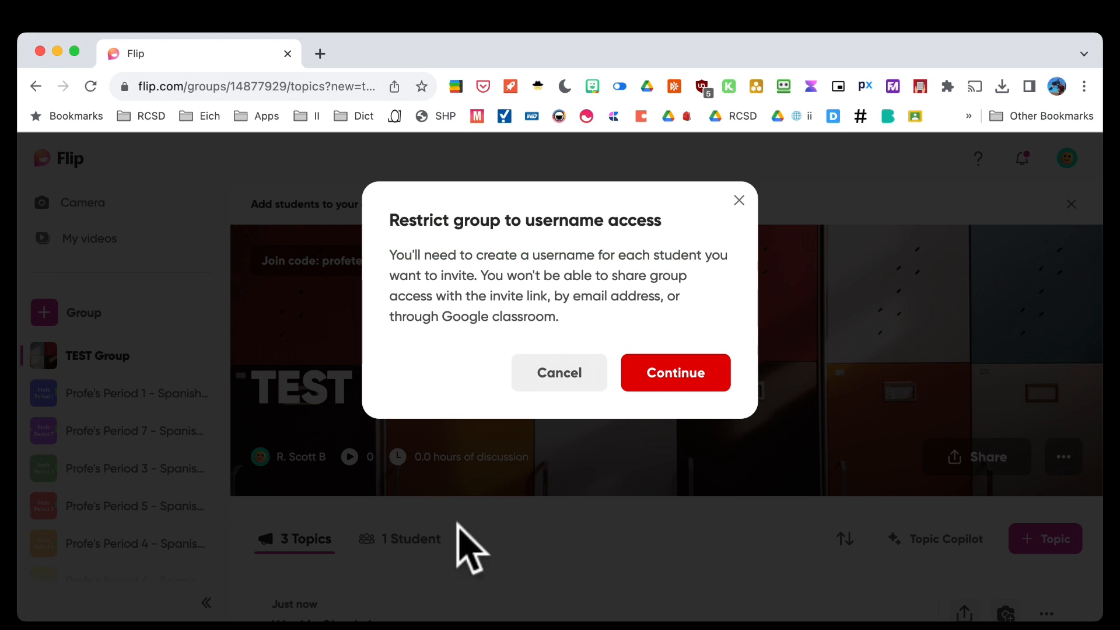
Confirm username-only access, then go back to the Share group options
{"action": "left_click", "coordinate": [650, 387]}
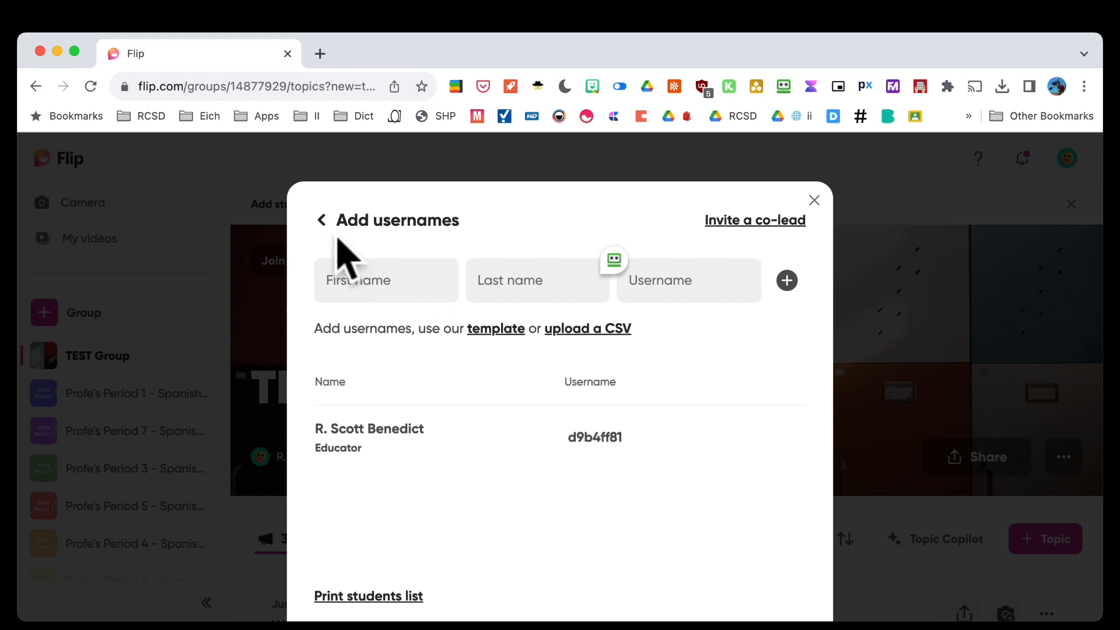
{"action": "left_click", "coordinate": [320, 220]}
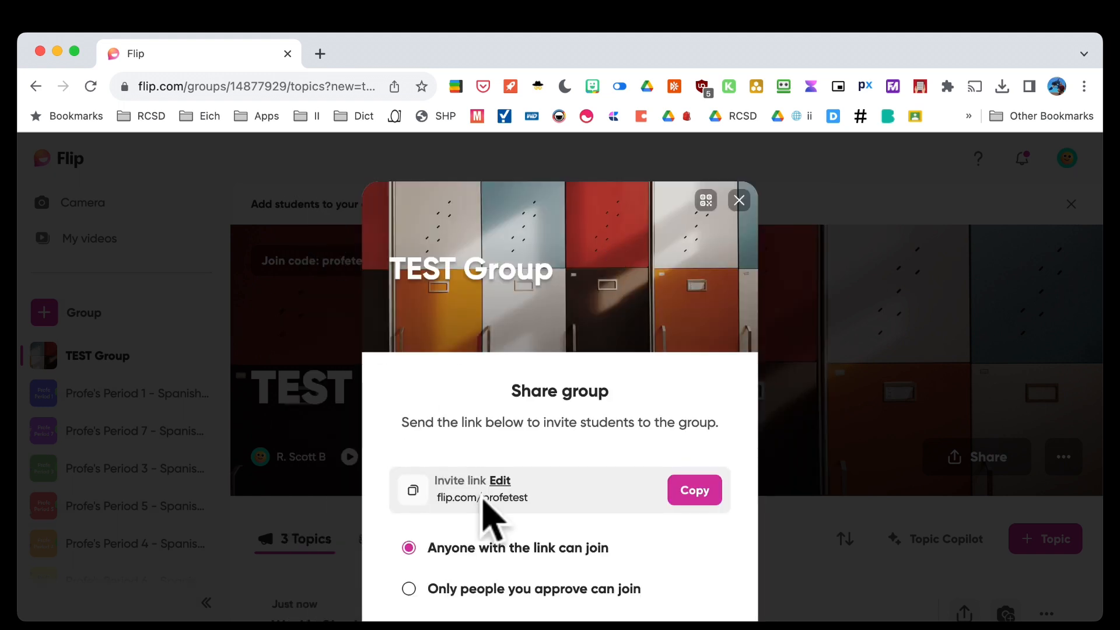
{"action": "scroll", "coordinate": [484, 502], "scroll_direction": "down", "scroll_amount": 3}
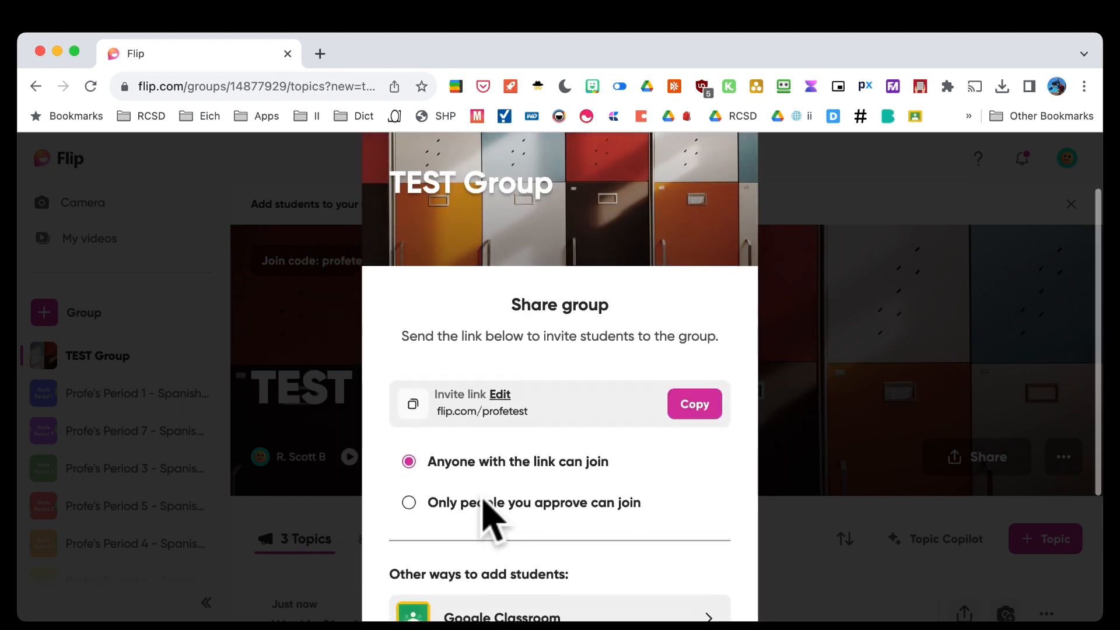
{"action": "scroll", "coordinate": [525, 478], "scroll_direction": "up", "scroll_amount": 3}
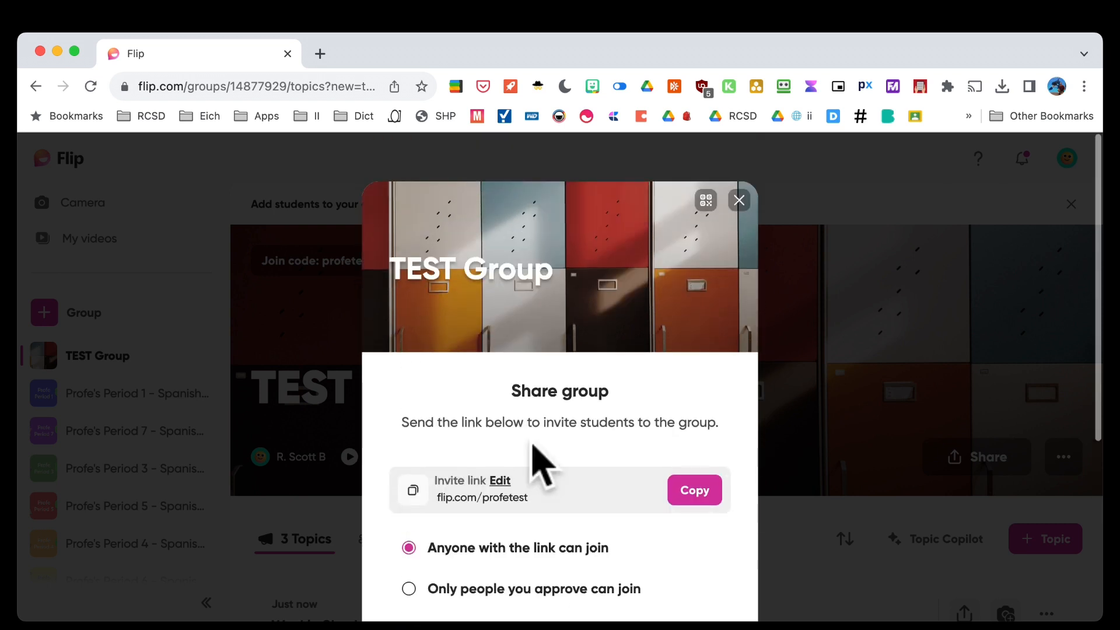
{"action": "left_click", "coordinate": [706, 201]}
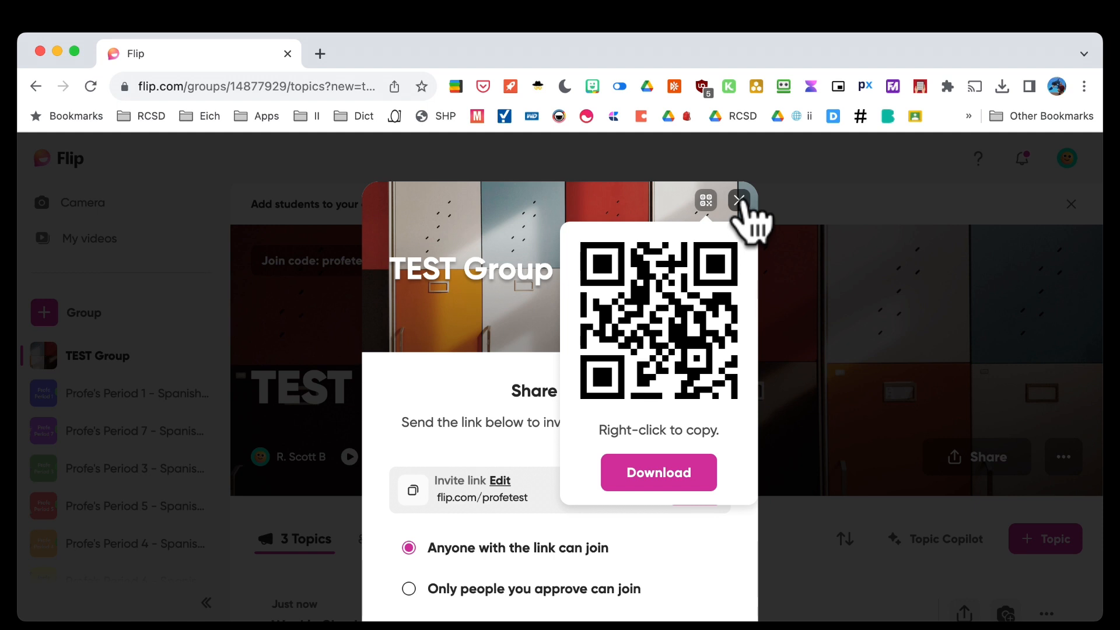
{"action": "left_click", "coordinate": [739, 208]}
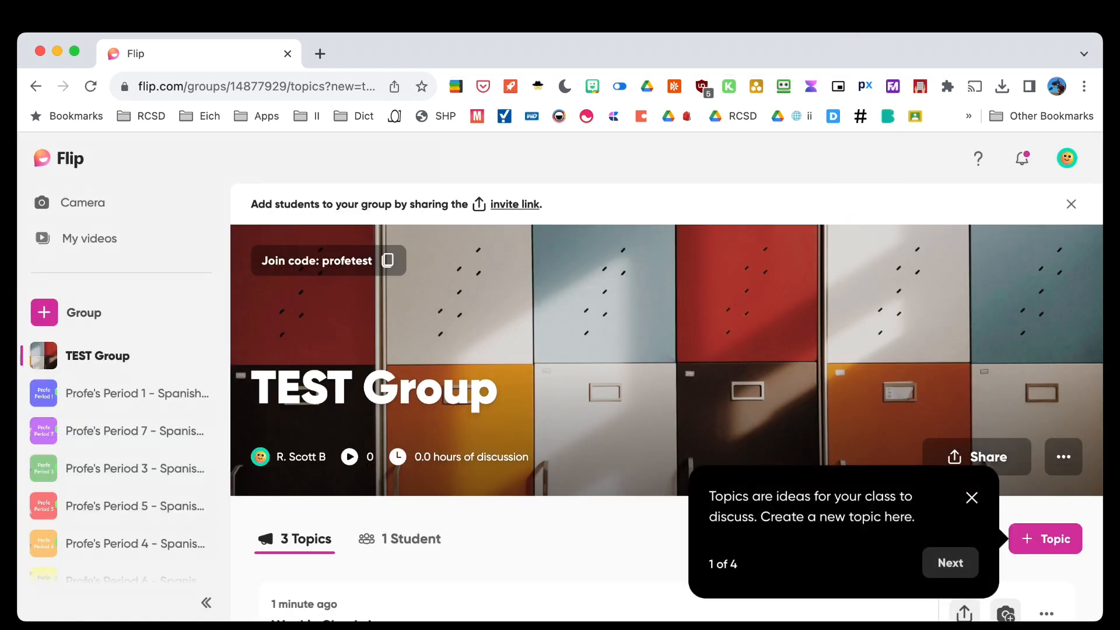
Dismiss the tip and start a new topic titled 'Introductions'
{"action": "left_click", "coordinate": [971, 497]}
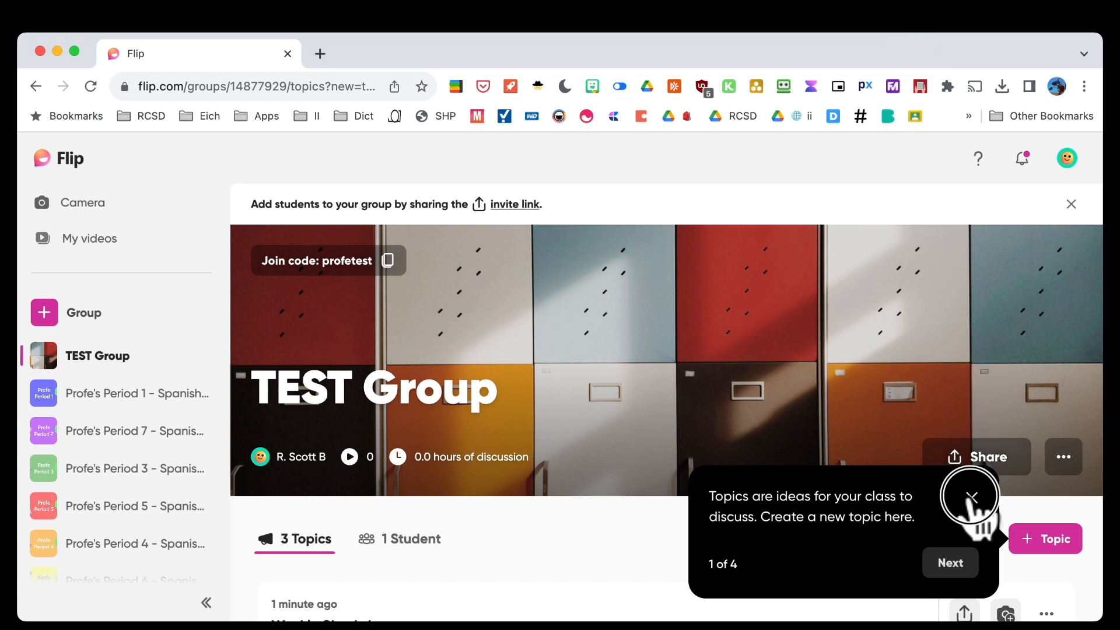
{"action": "left_click", "coordinate": [1032, 544]}
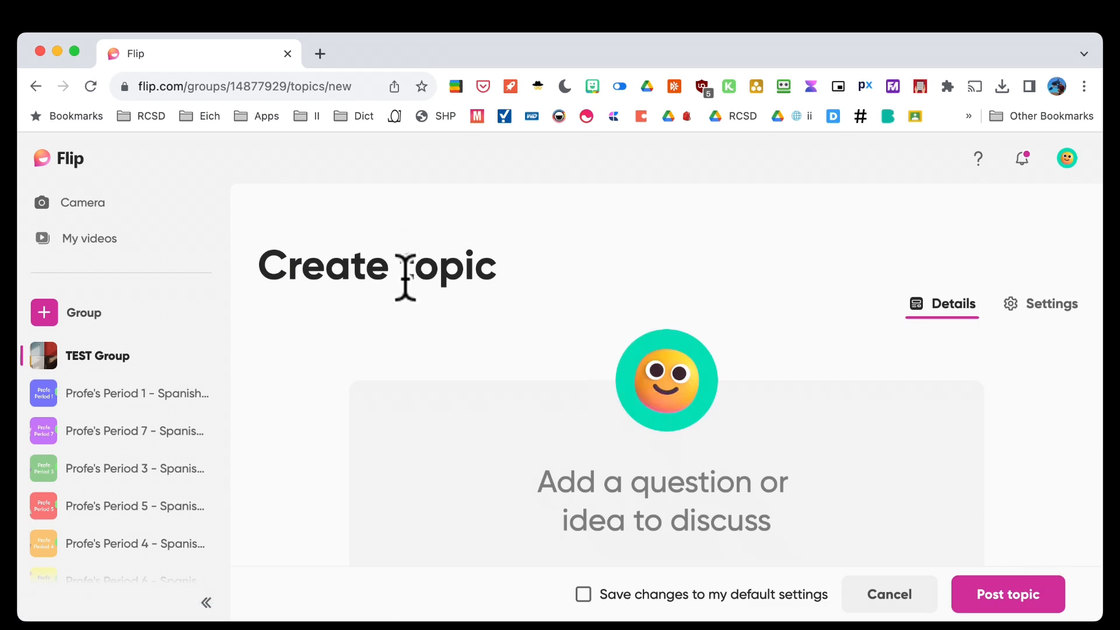
{"action": "scroll", "coordinate": [405, 274], "scroll_direction": "down", "scroll_amount": 4}
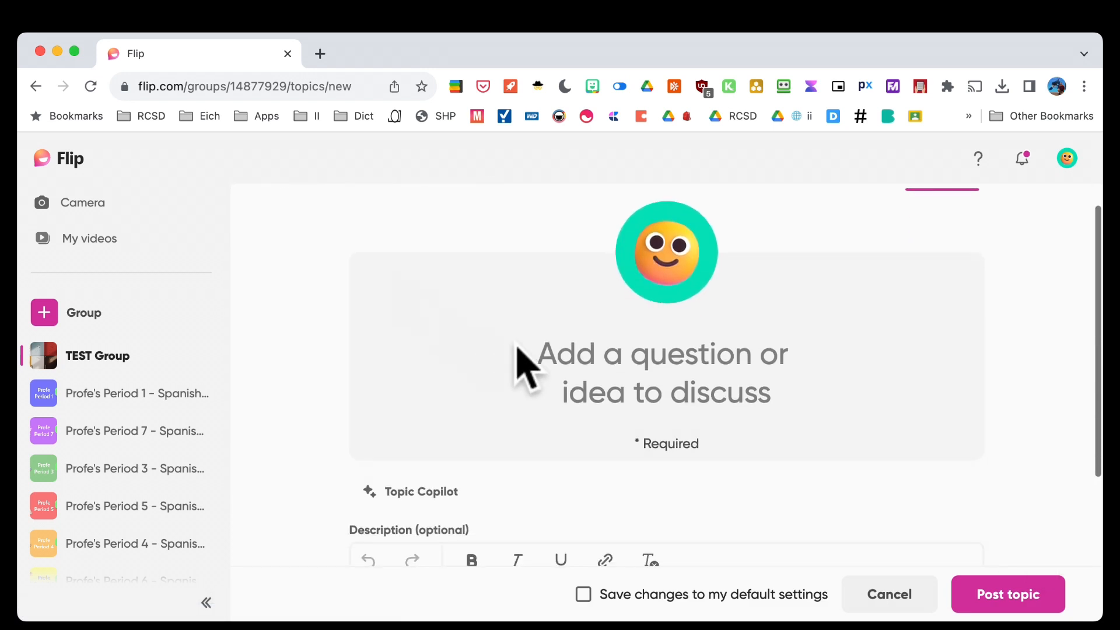
{"action": "left_click", "coordinate": [585, 358]}
{"action": "type", "text": "Introductions"}
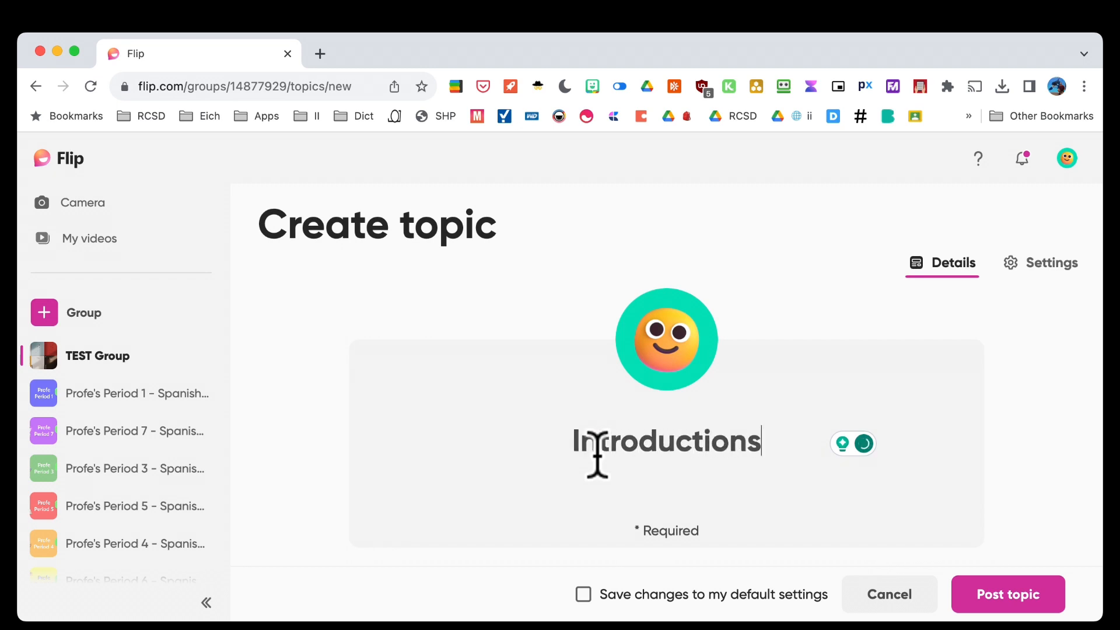
Write a description asking students to introduce themselves in Spanish with name, age, and a hobby
{"action": "scroll", "coordinate": [598, 455], "scroll_direction": "down", "scroll_amount": 5}
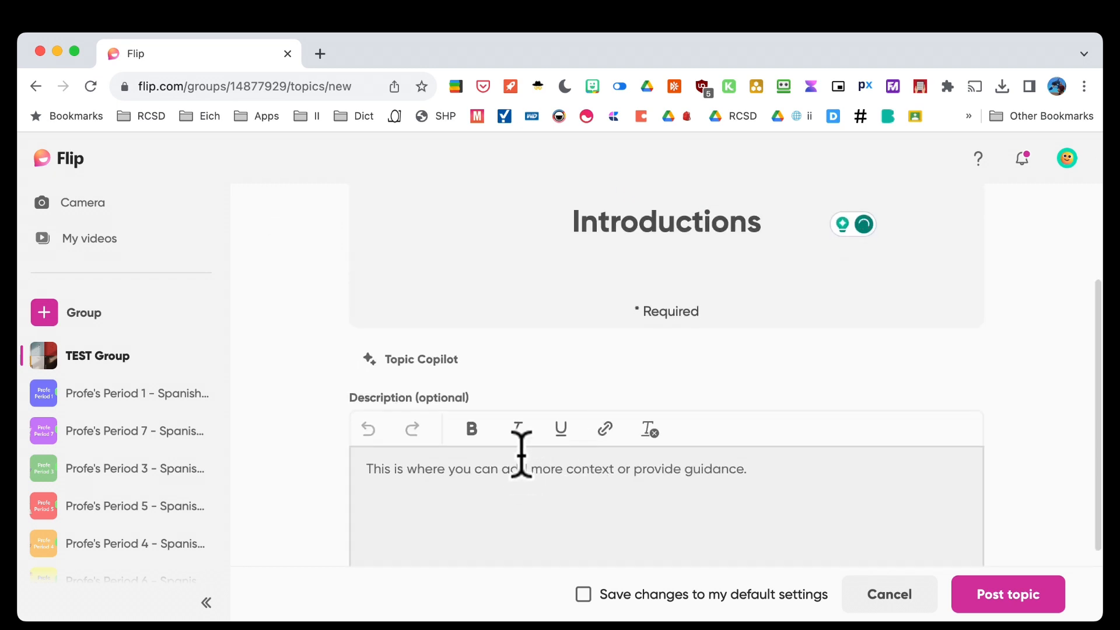
{"action": "left_click", "coordinate": [495, 400]}
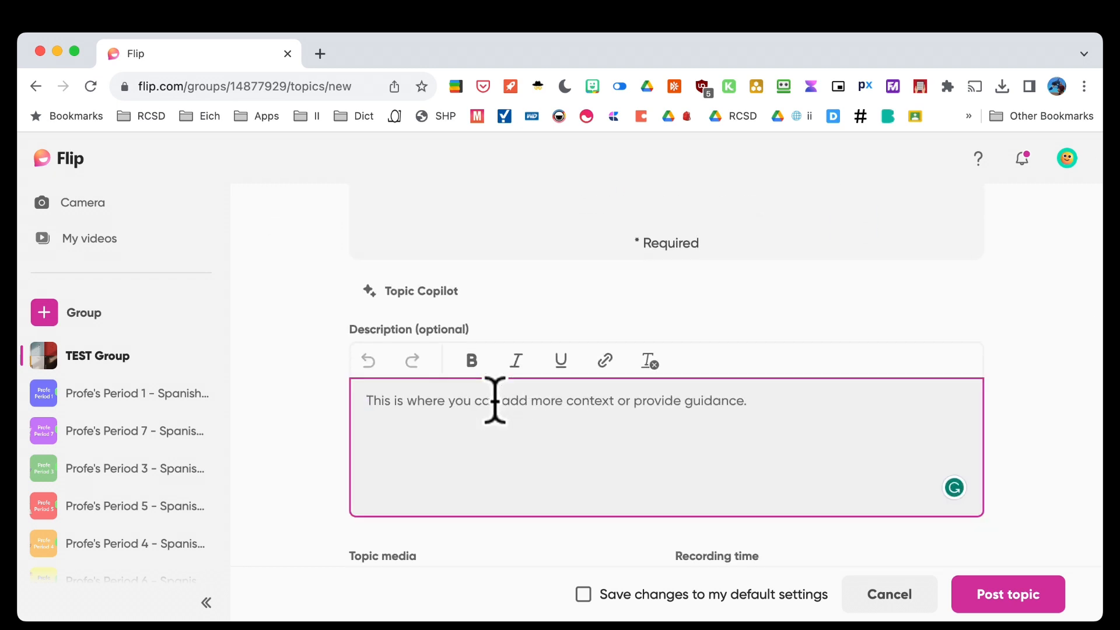
{"action": "type", "text": "Please"}
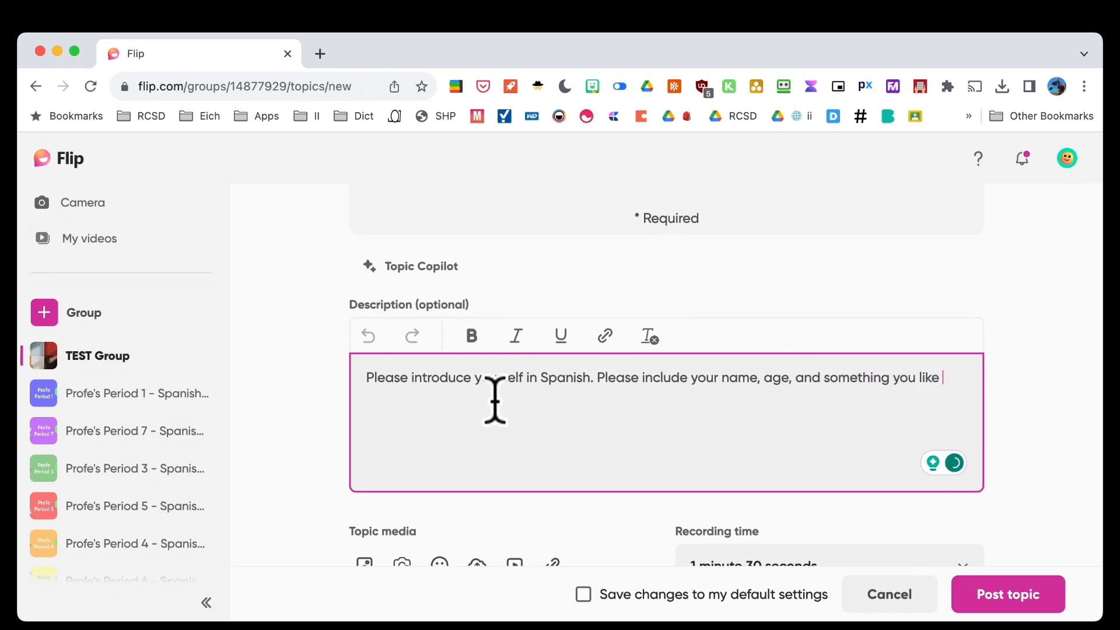
{"action": "type", "text": "to do."}
{"action": "scroll", "coordinate": [495, 400], "scroll_direction": "down", "scroll_amount": 3}
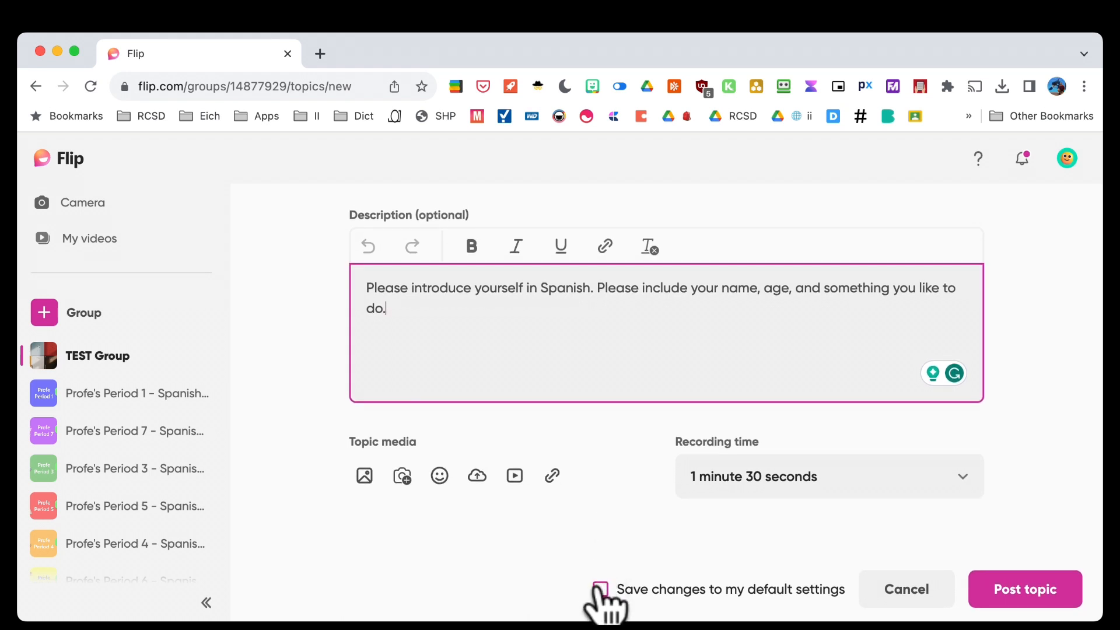
{"action": "scroll", "coordinate": [775, 385], "scroll_direction": "up", "scroll_amount": 6}
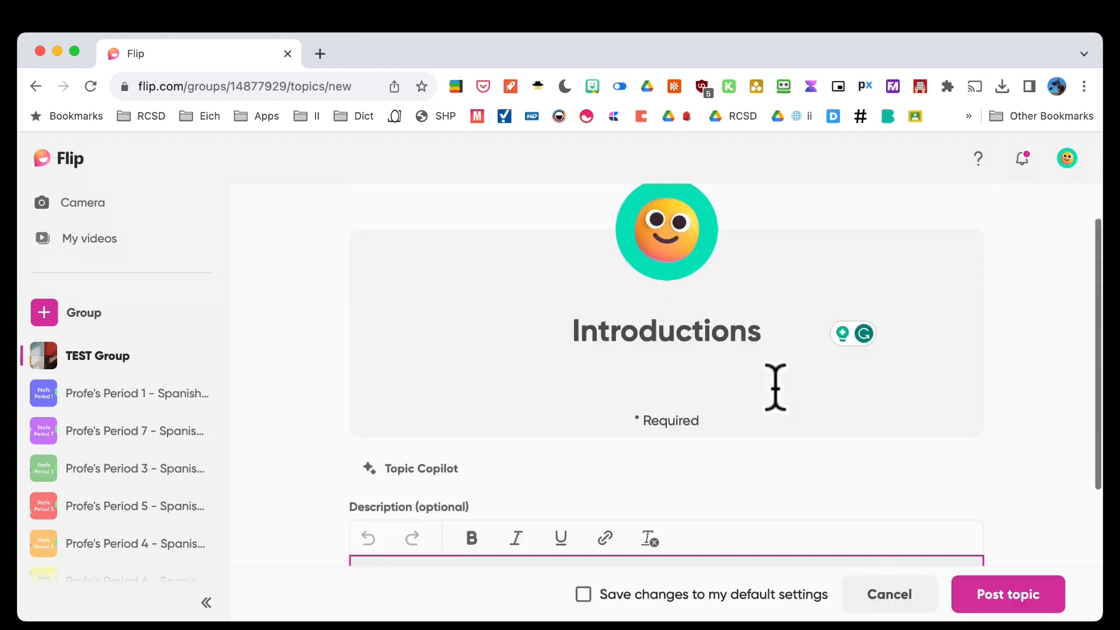
Review the topic settings, keeping status Active and captions in Español (España)
{"action": "left_click", "coordinate": [1024, 222]}
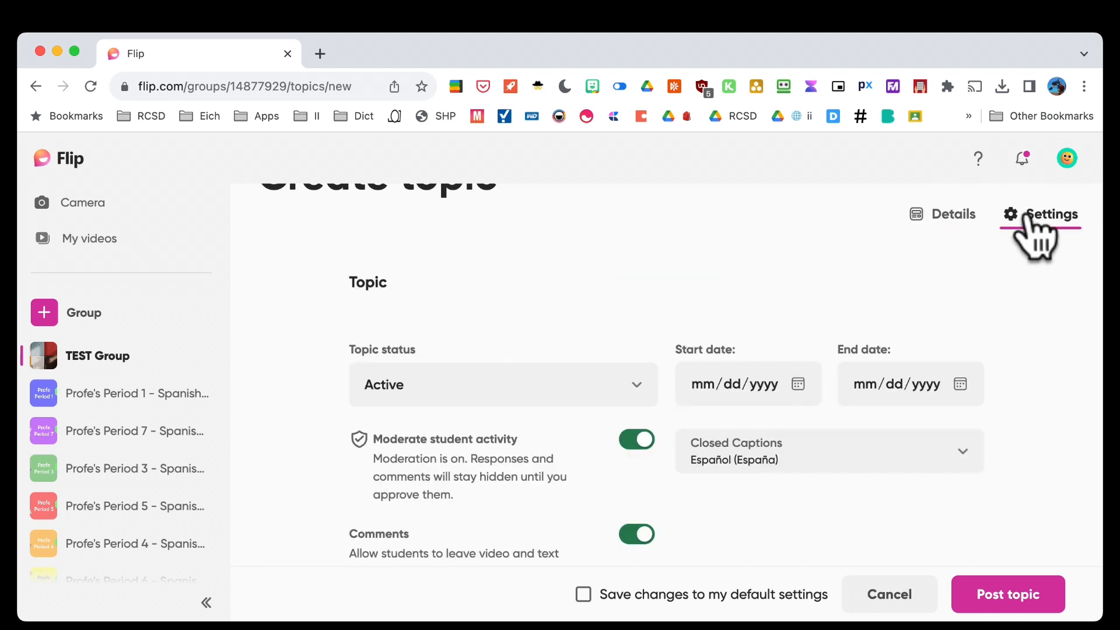
{"action": "left_click", "coordinate": [583, 390]}
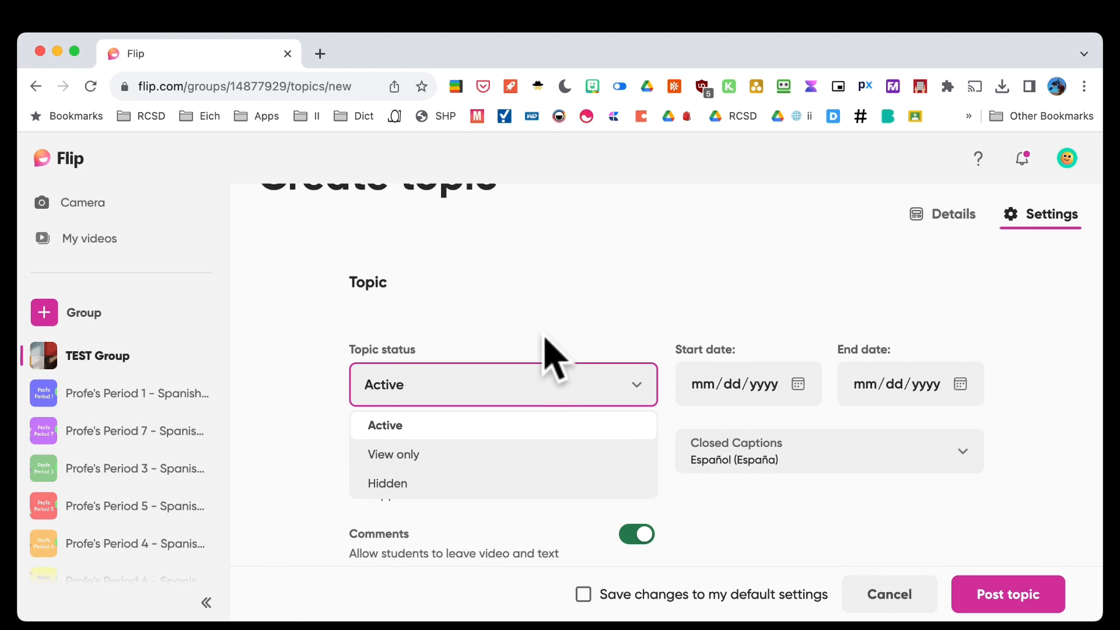
{"action": "scroll", "coordinate": [540, 368], "scroll_direction": "down", "scroll_amount": 1}
{"action": "scroll", "coordinate": [525, 461], "scroll_direction": "down", "scroll_amount": 3}
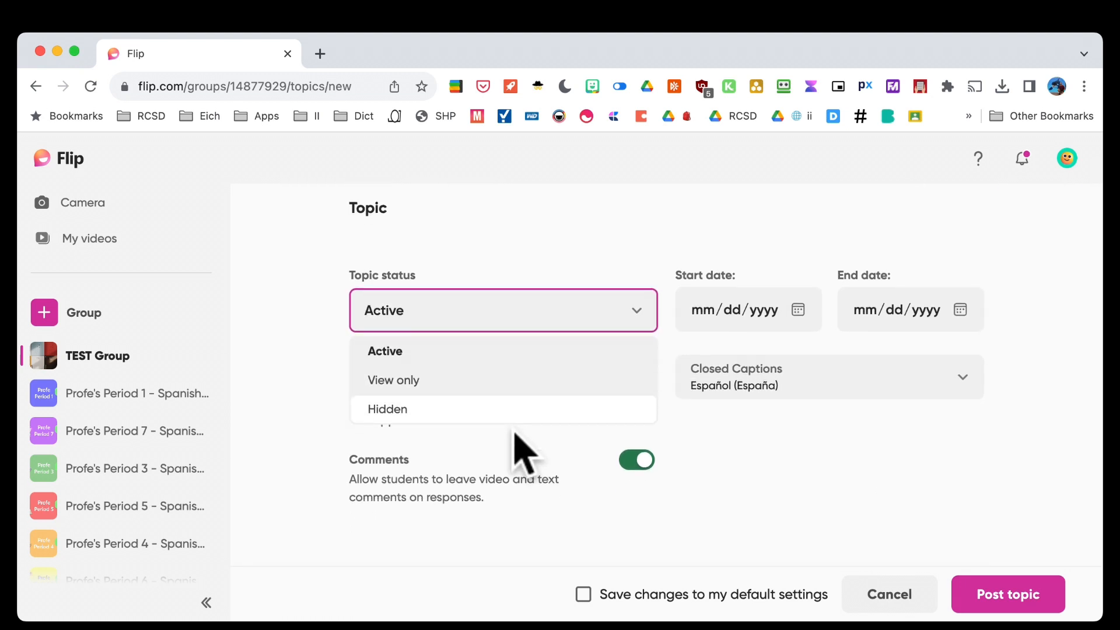
{"action": "scroll", "coordinate": [523, 452], "scroll_direction": "up", "scroll_amount": 1}
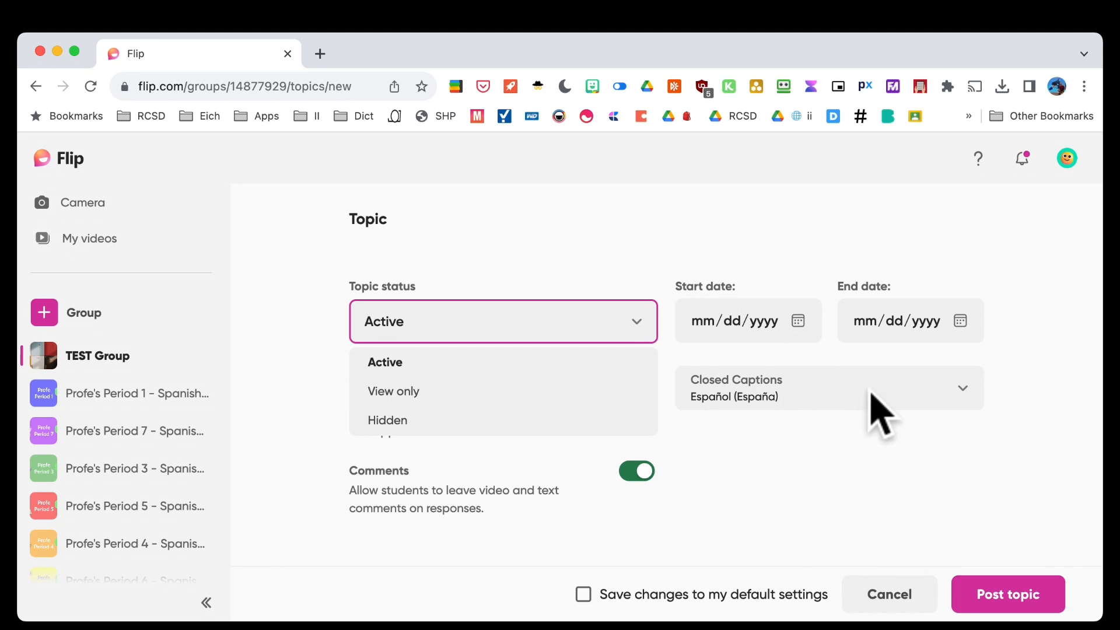
{"action": "left_click", "coordinate": [902, 411]}
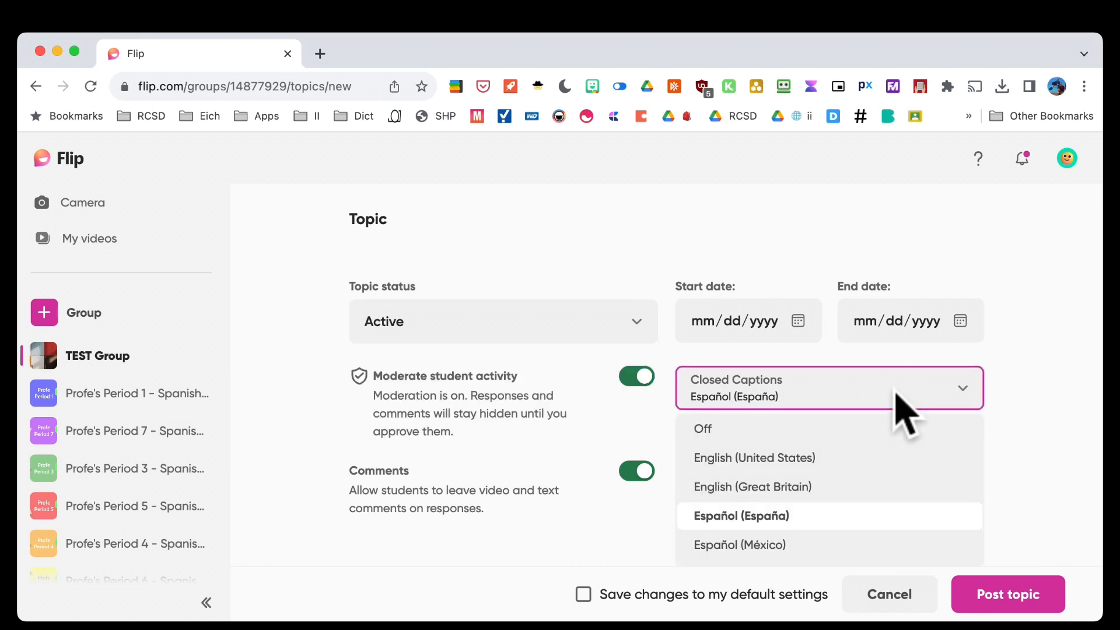
{"action": "left_click", "coordinate": [1030, 399]}
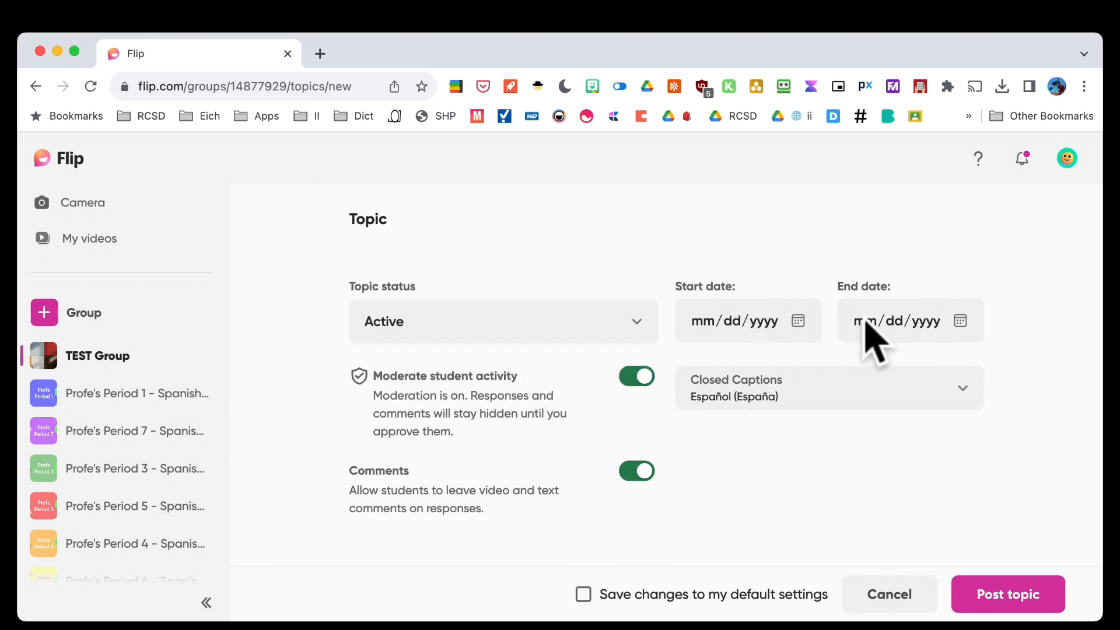
{"action": "scroll", "coordinate": [781, 452], "scroll_direction": "down", "scroll_amount": 3}
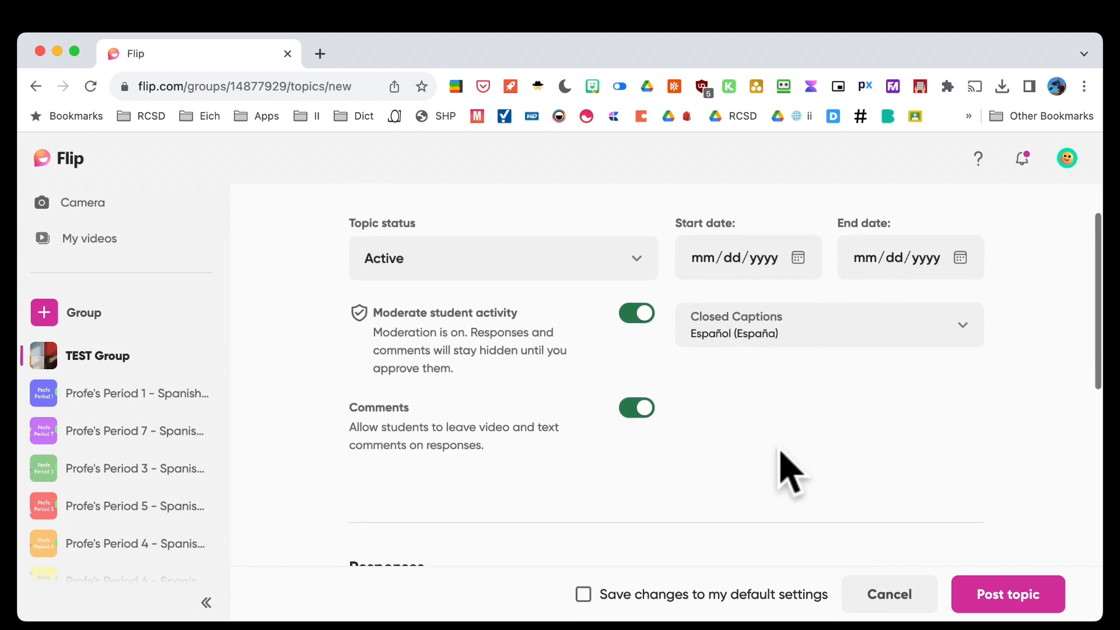
{"action": "scroll", "coordinate": [780, 454], "scroll_direction": "down", "scroll_amount": 2}
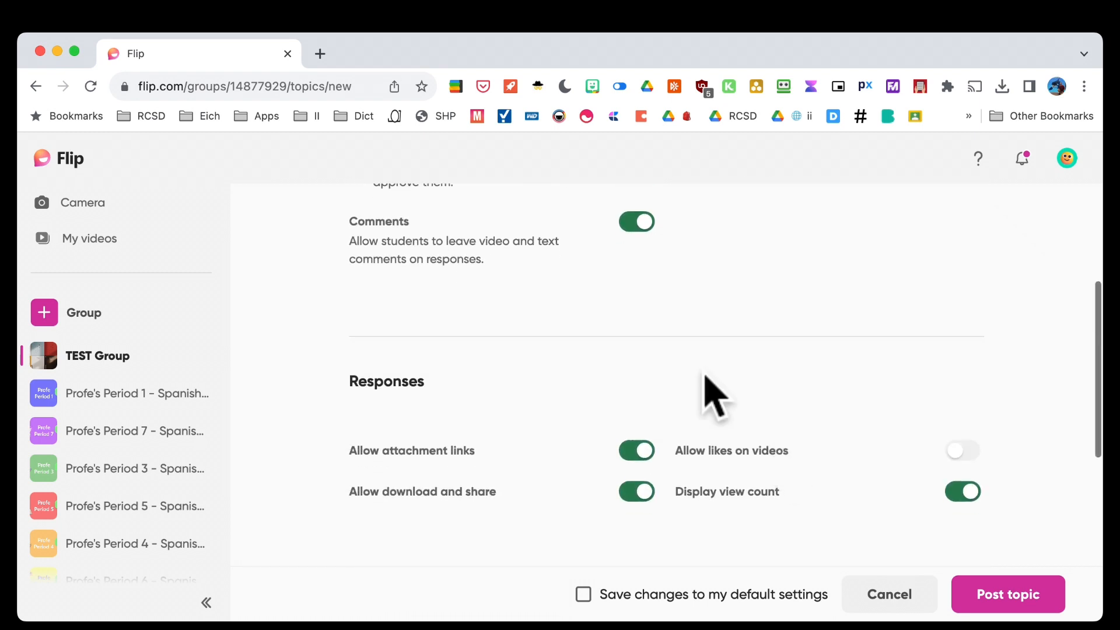
{"action": "scroll", "coordinate": [537, 274], "scroll_direction": "up", "scroll_amount": 3}
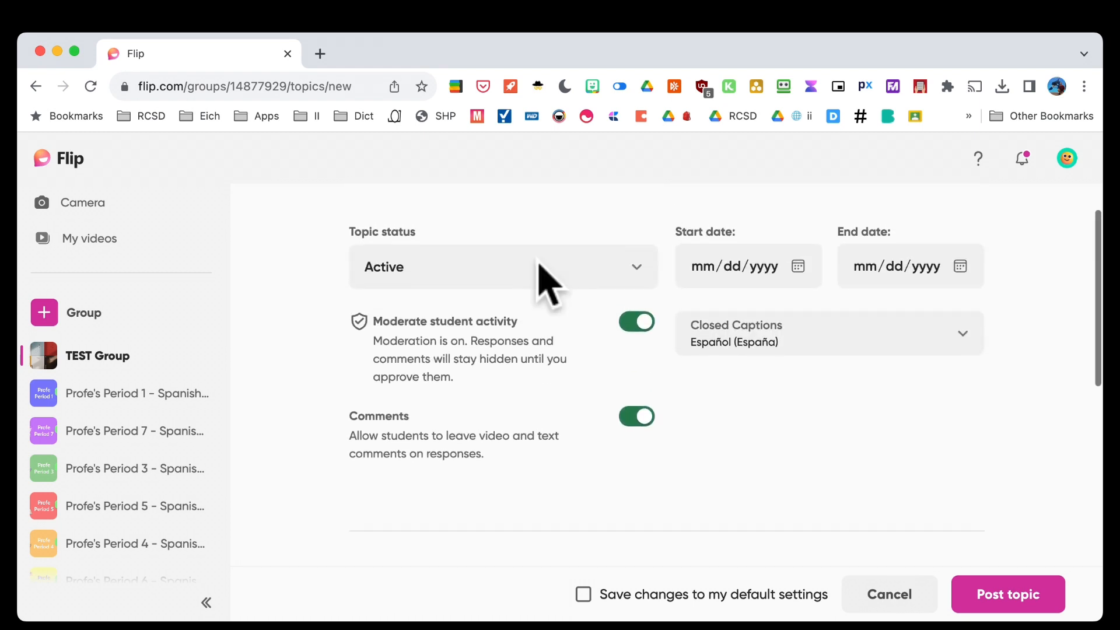
{"action": "scroll", "coordinate": [543, 274], "scroll_direction": "down", "scroll_amount": 1}
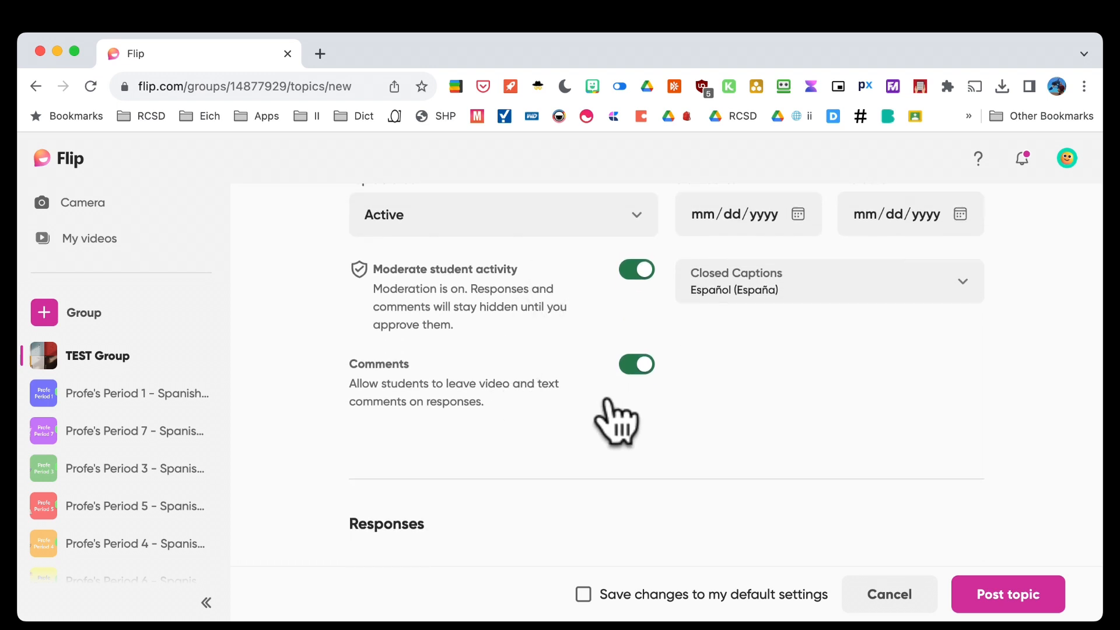
{"action": "scroll", "coordinate": [618, 420], "scroll_direction": "down", "scroll_amount": 5}
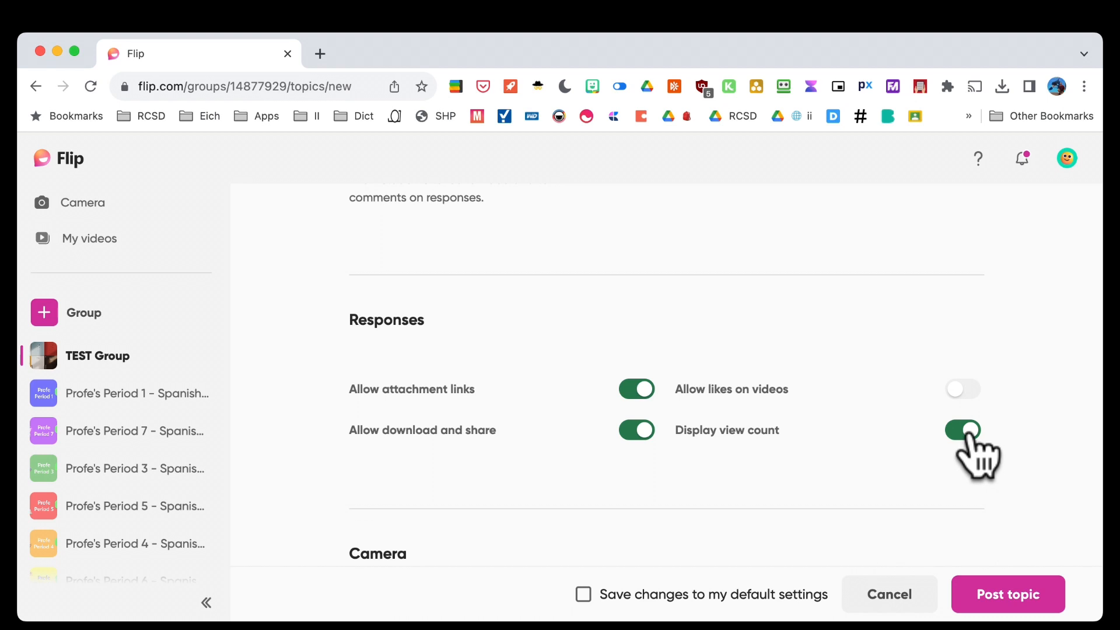
Turn off download and share, save as default settings, and post the Introductions topic
{"action": "scroll", "coordinate": [715, 492], "scroll_direction": "down", "scroll_amount": 3}
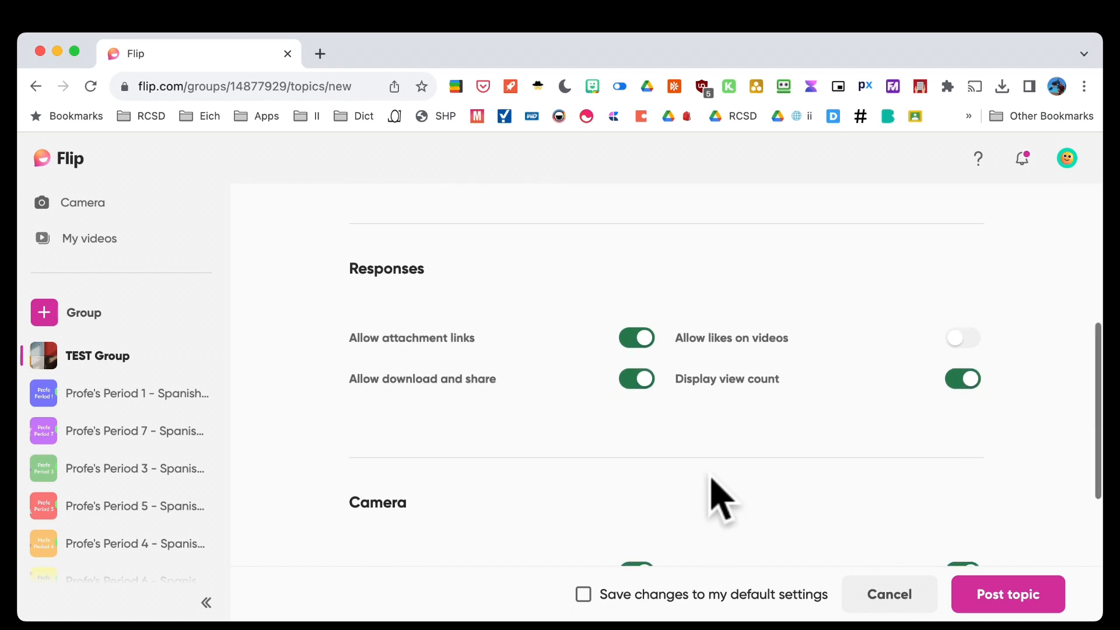
{"action": "left_click", "coordinate": [639, 350]}
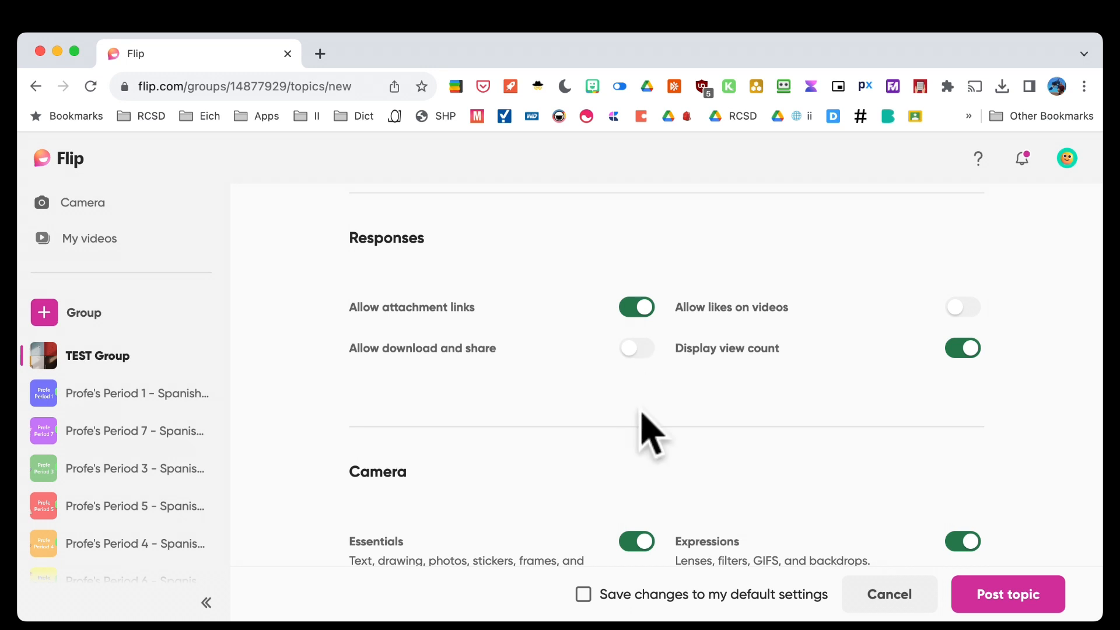
{"action": "scroll", "coordinate": [645, 418], "scroll_direction": "down", "scroll_amount": 2}
{"action": "scroll", "coordinate": [647, 437], "scroll_direction": "down", "scroll_amount": 3}
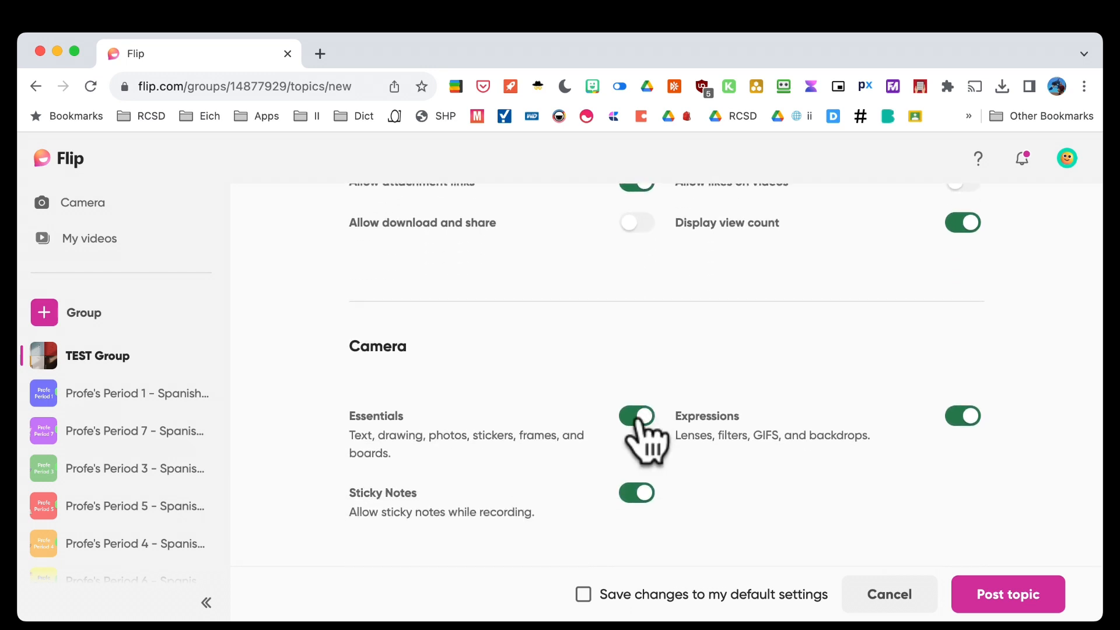
{"action": "scroll", "coordinate": [648, 443], "scroll_direction": "down", "scroll_amount": 4}
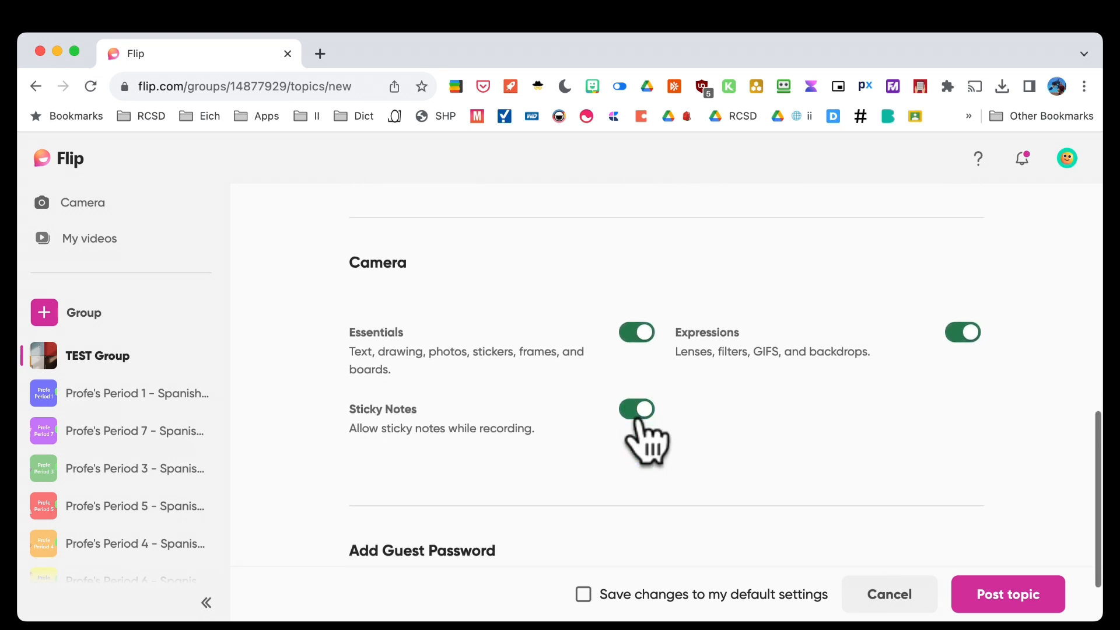
{"action": "scroll", "coordinate": [773, 426], "scroll_direction": "down", "scroll_amount": 4}
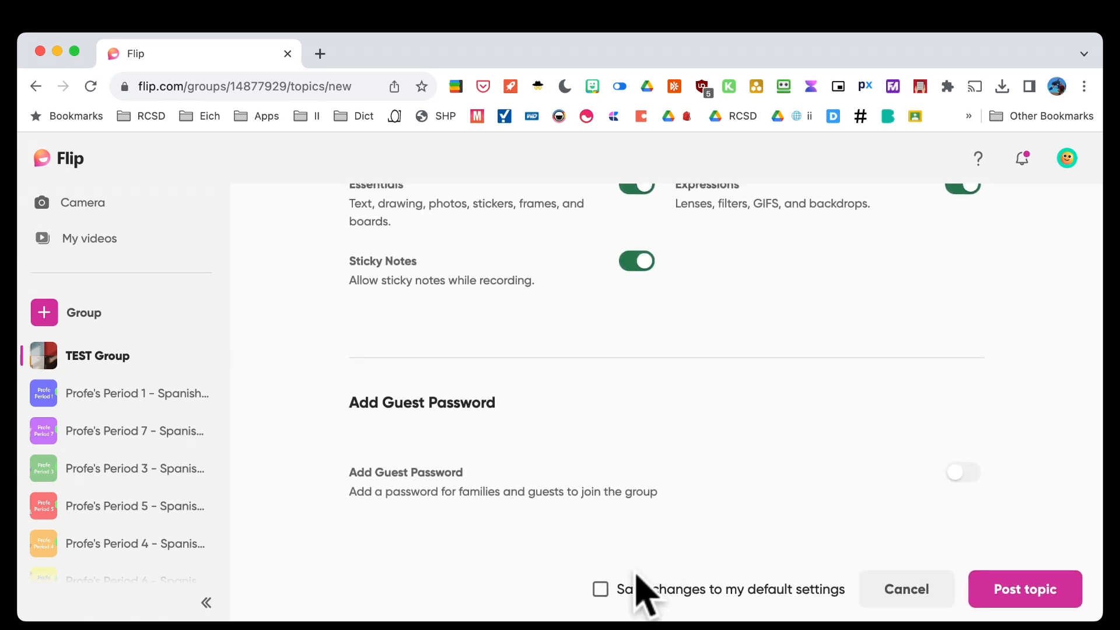
{"action": "left_click", "coordinate": [601, 590]}
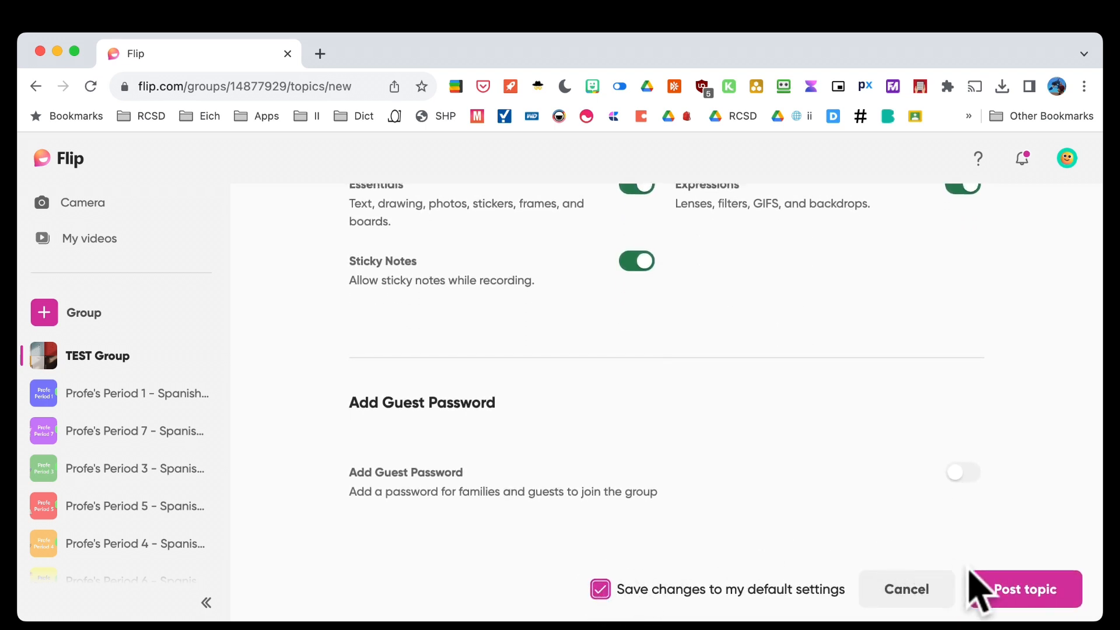
{"action": "left_click", "coordinate": [995, 589]}
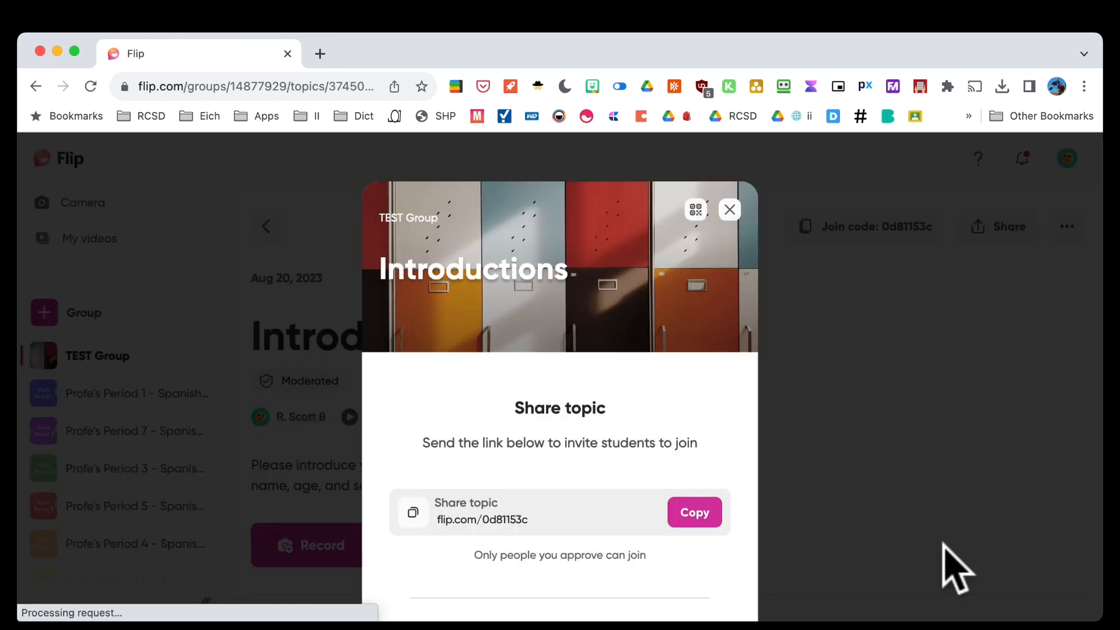
Close the topic link and camera tip, then return to TEST Group's topic list
{"action": "left_click", "coordinate": [730, 210]}
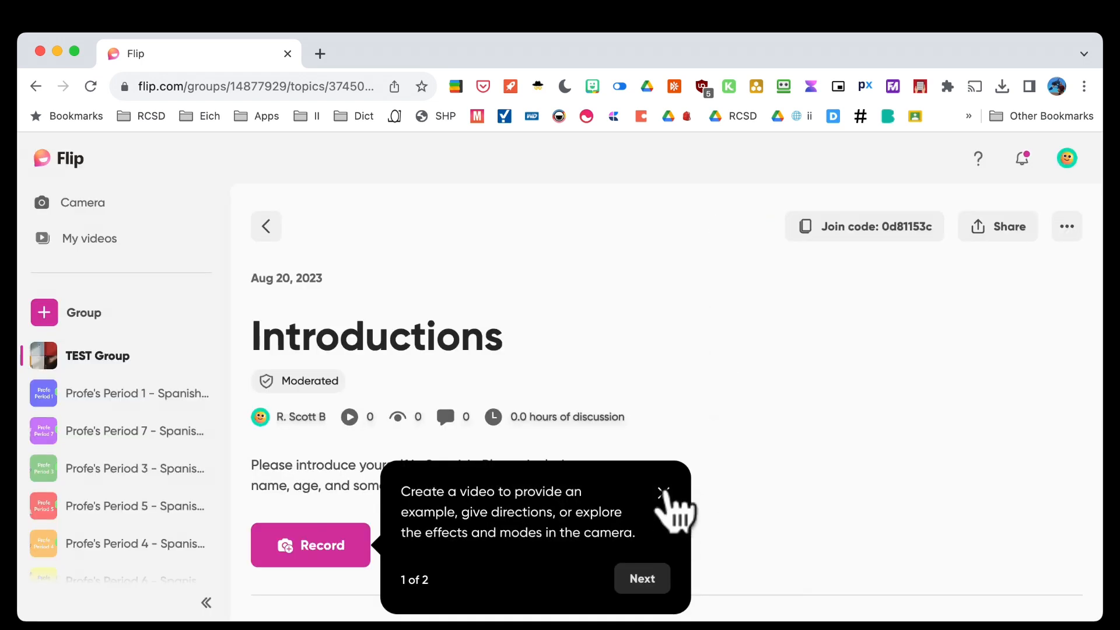
{"action": "left_click", "coordinate": [663, 493]}
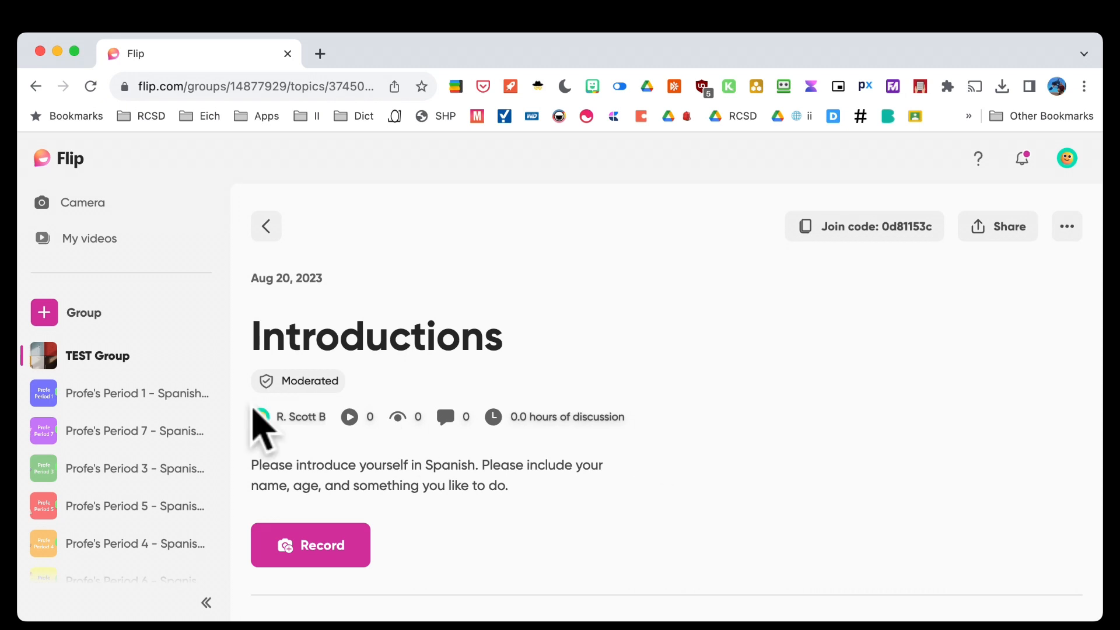
{"action": "left_click", "coordinate": [105, 359]}
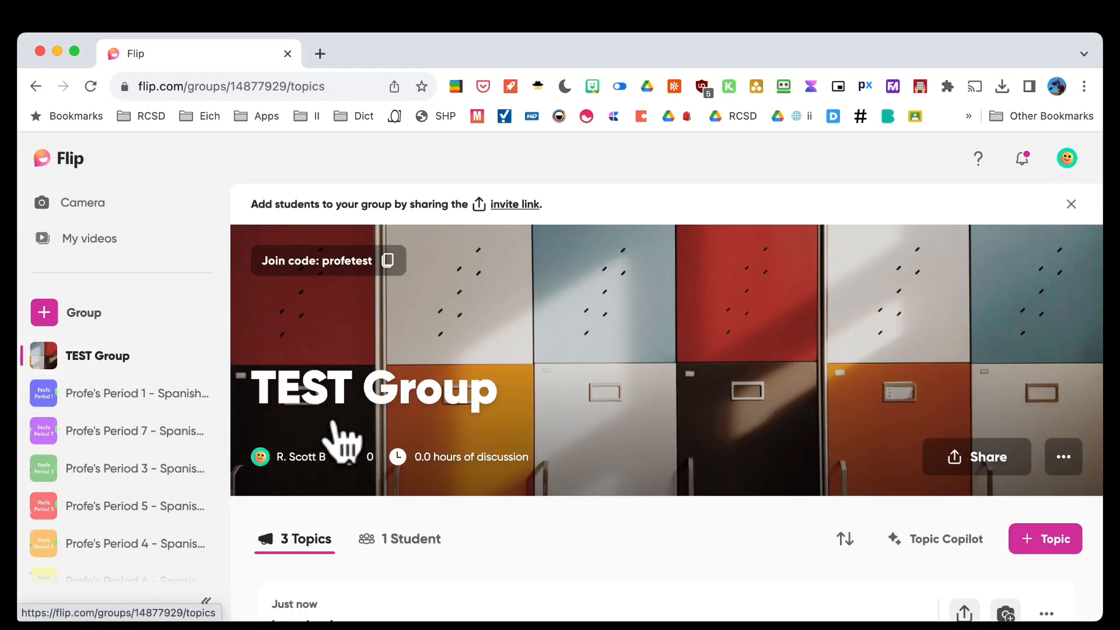
{"action": "scroll", "coordinate": [337, 438], "scroll_direction": "down", "scroll_amount": 5}
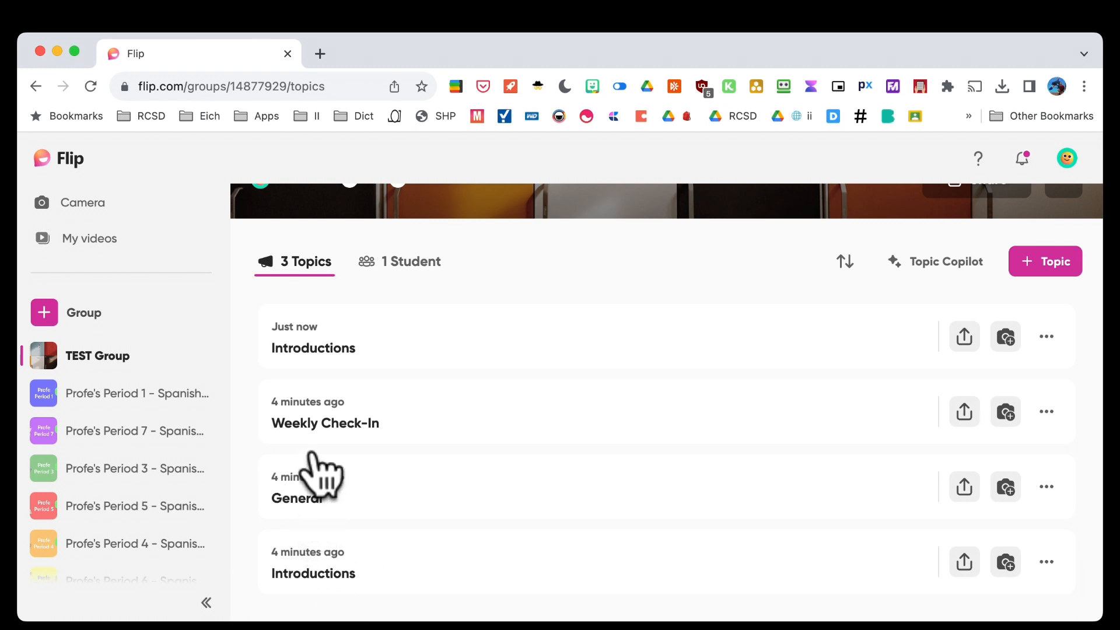
Hide the Weekly Check-In and General topics from students
{"action": "left_click", "coordinate": [1046, 412]}
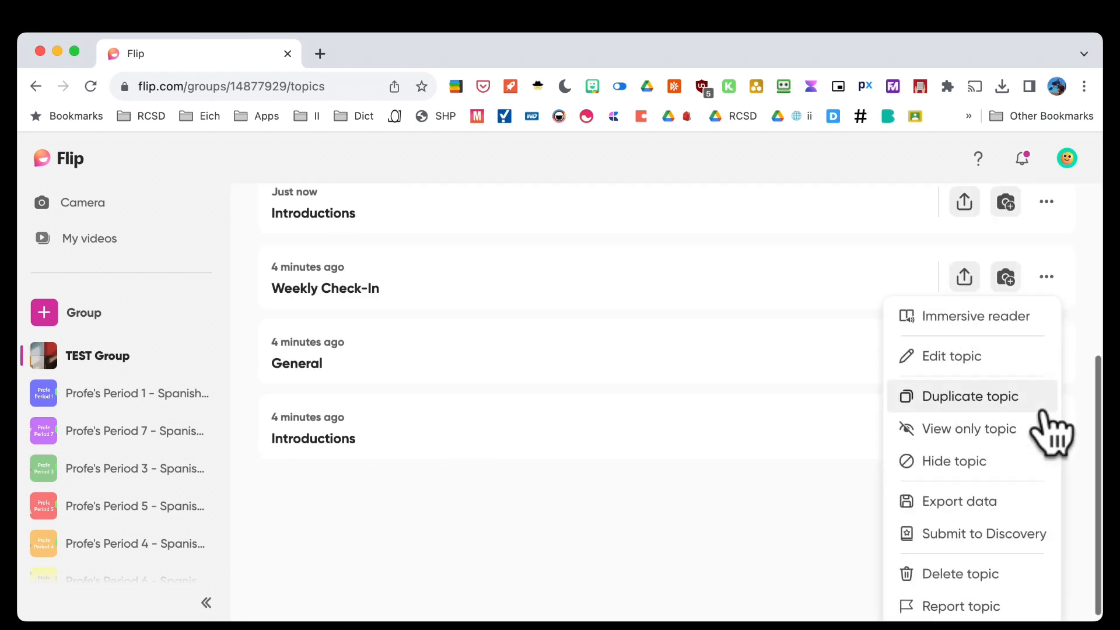
{"action": "left_click", "coordinate": [999, 458]}
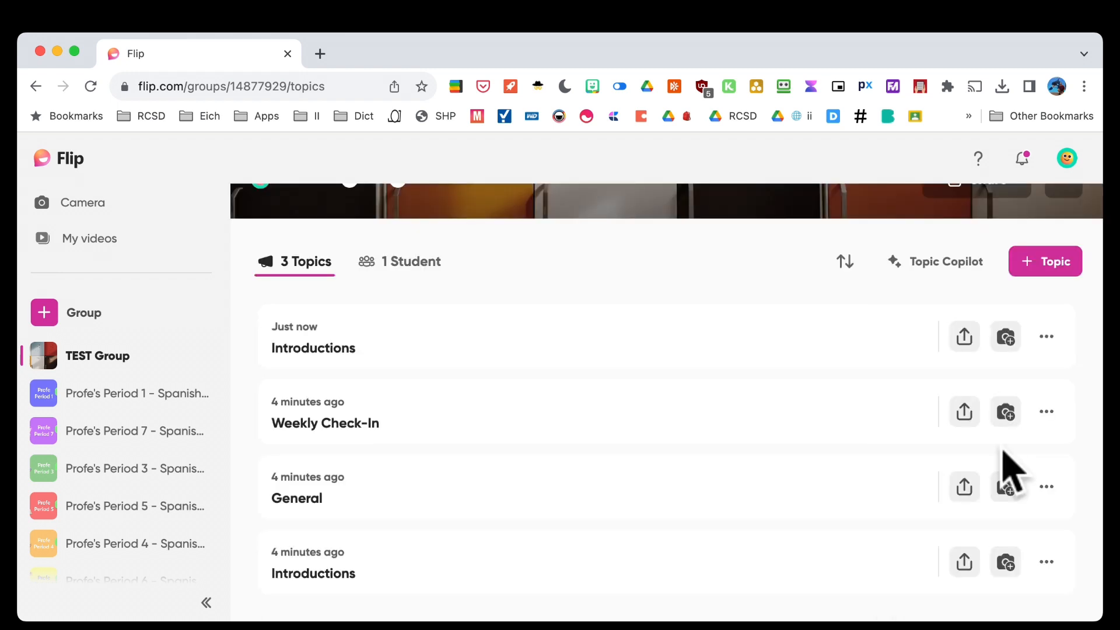
{"action": "left_click", "coordinate": [1046, 482]}
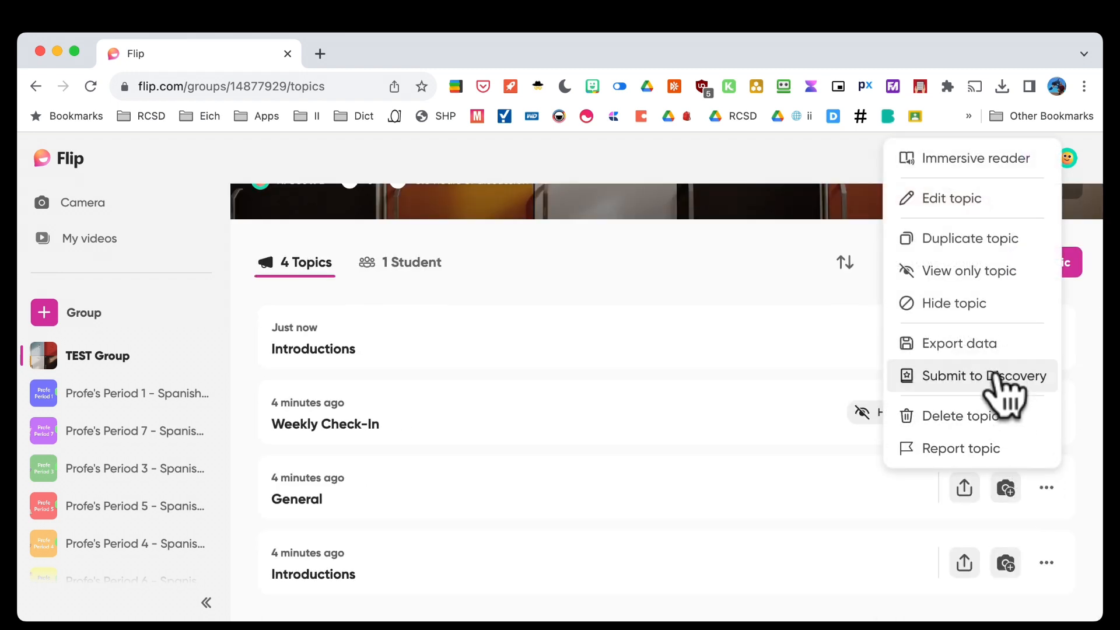
{"action": "left_click", "coordinate": [986, 304]}
Pin the newest Introductions topic to the top of the list
{"action": "left_click", "coordinate": [1047, 559]}
{"action": "left_click", "coordinate": [961, 380]}
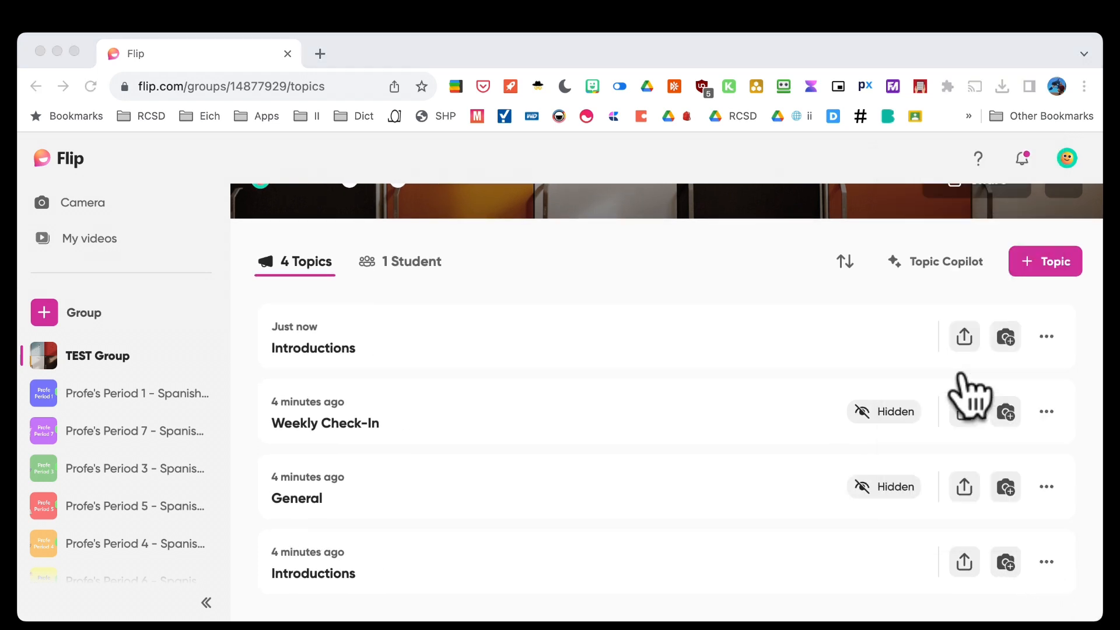
{"action": "left_click", "coordinate": [1047, 338]}
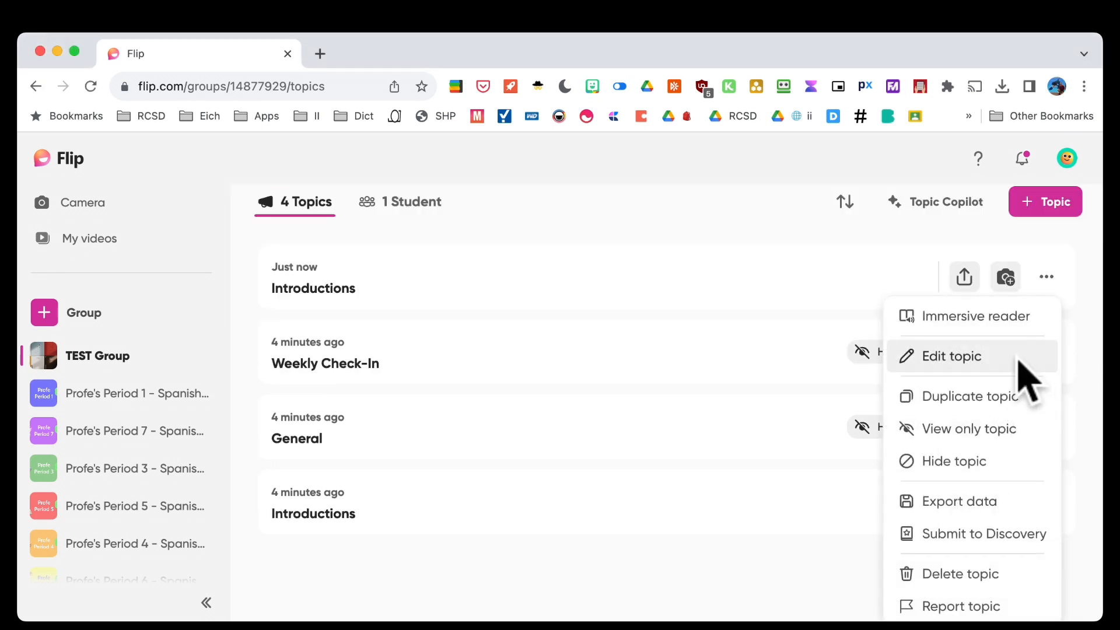
{"action": "scroll", "coordinate": [962, 536], "scroll_direction": "down", "scroll_amount": 1}
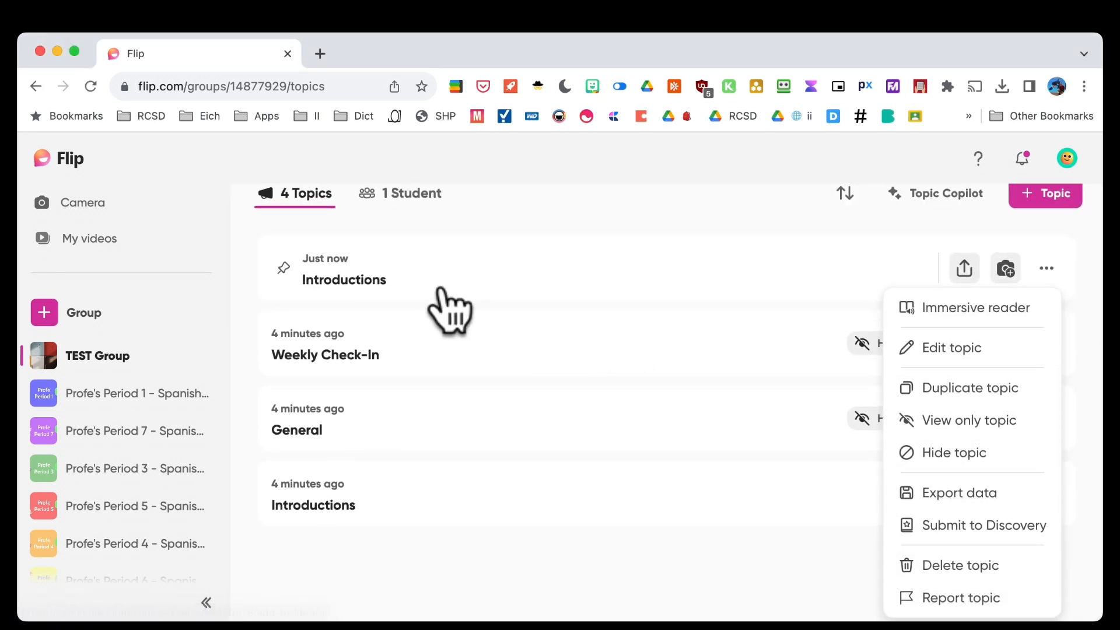
{"action": "left_click", "coordinate": [283, 269]}
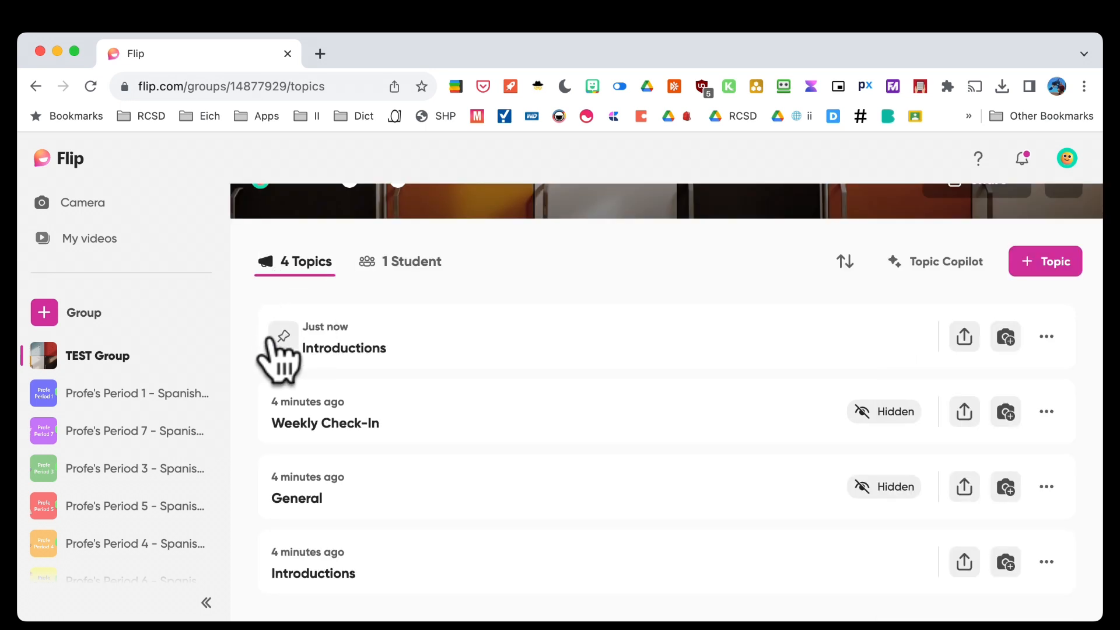
{"action": "left_click", "coordinate": [283, 336]}
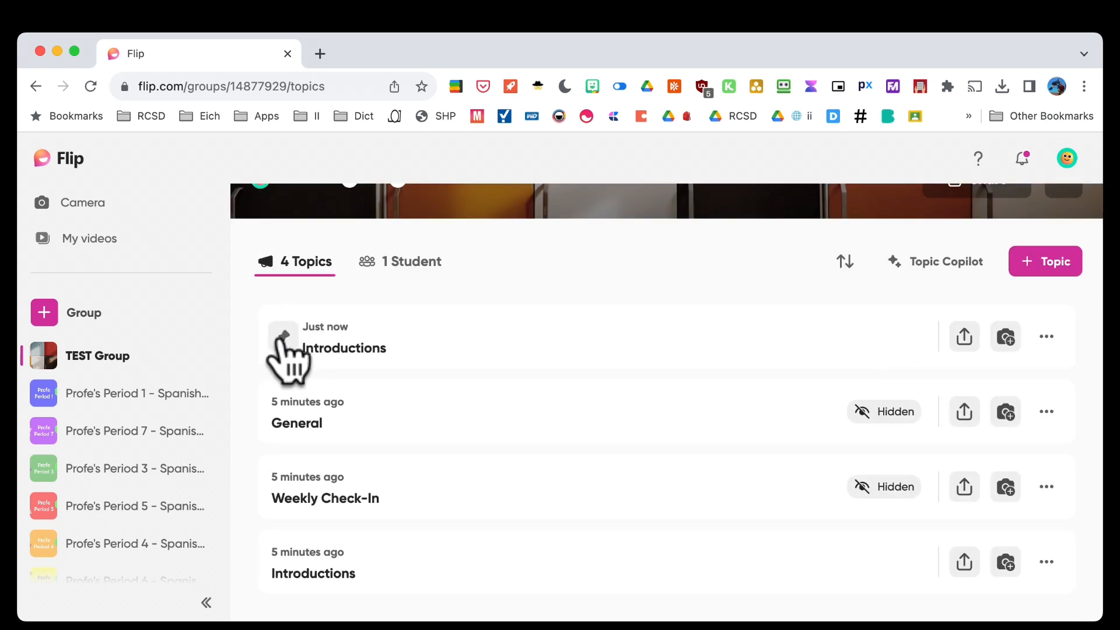
Open the topic sort choices and close them without changing the order
{"action": "scroll", "coordinate": [522, 423], "scroll_direction": "up", "scroll_amount": 3}
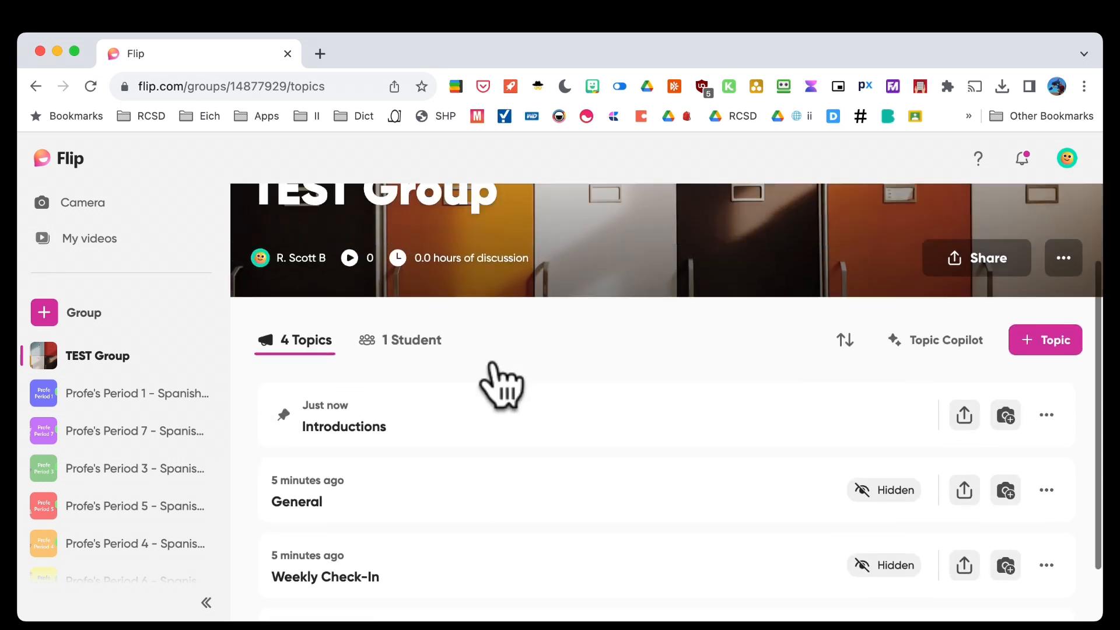
{"action": "scroll", "coordinate": [579, 456], "scroll_direction": "down", "scroll_amount": 1}
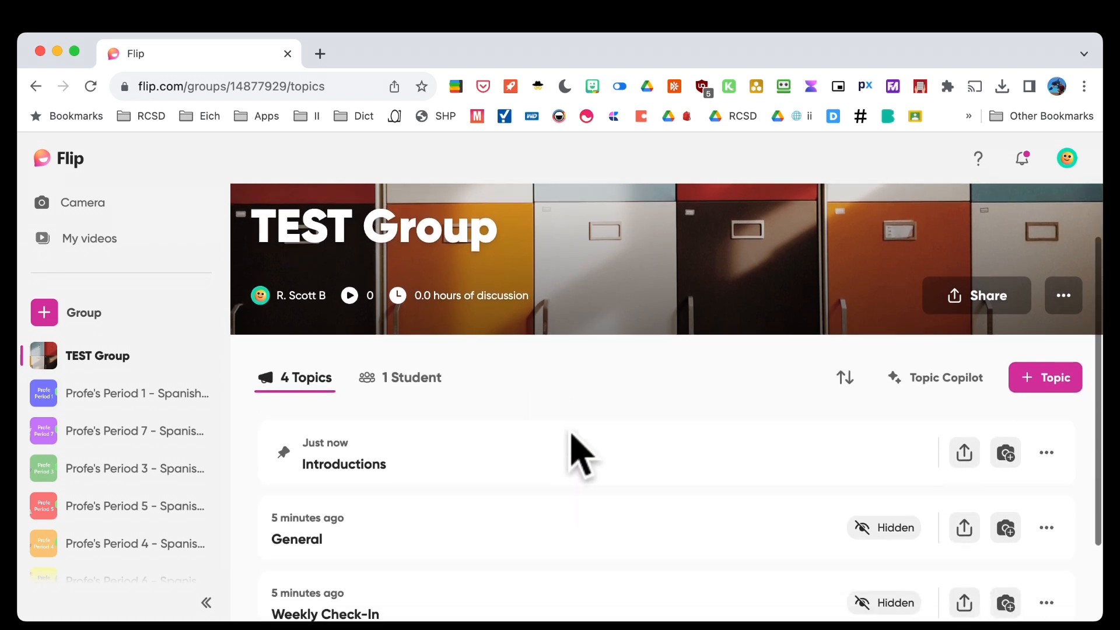
{"action": "scroll", "coordinate": [578, 458], "scroll_direction": "down", "scroll_amount": 1}
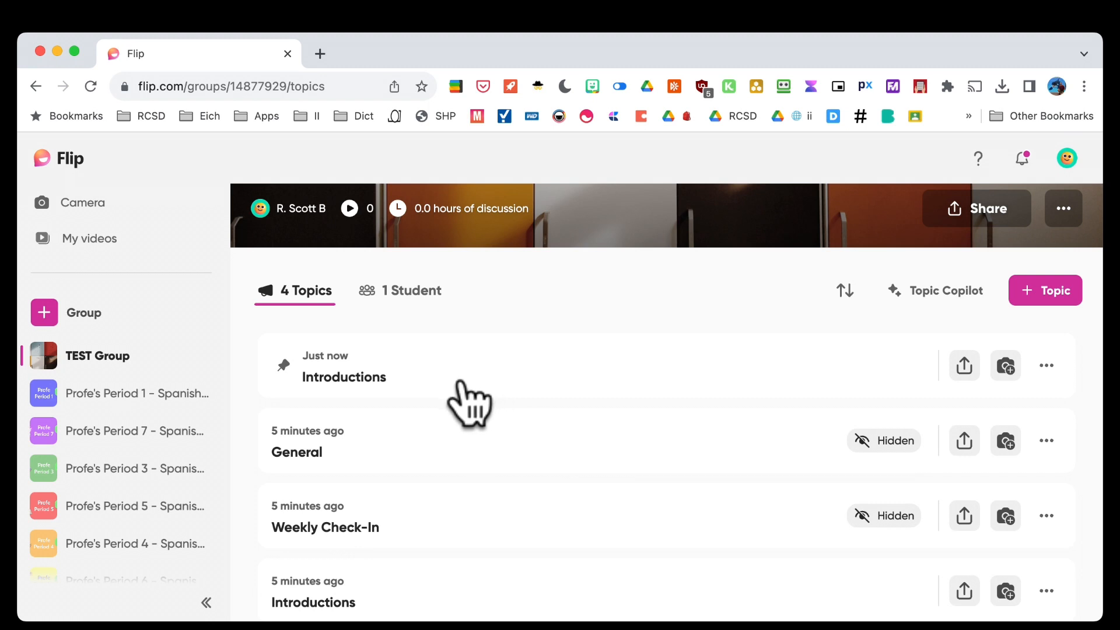
{"action": "left_click", "coordinate": [844, 290]}
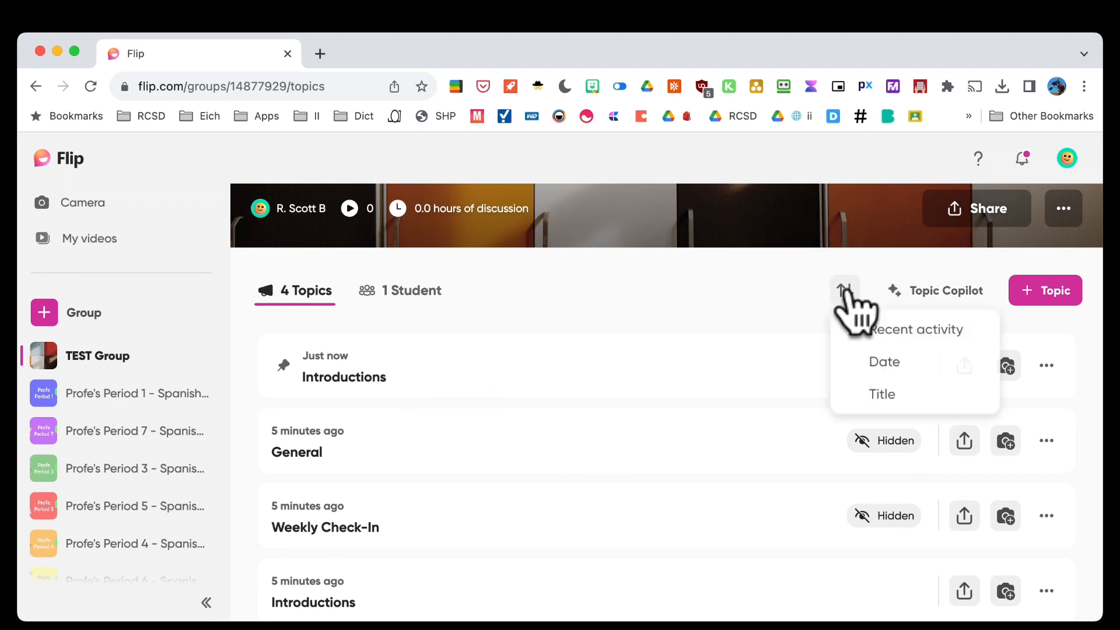
{"action": "left_click", "coordinate": [745, 292]}
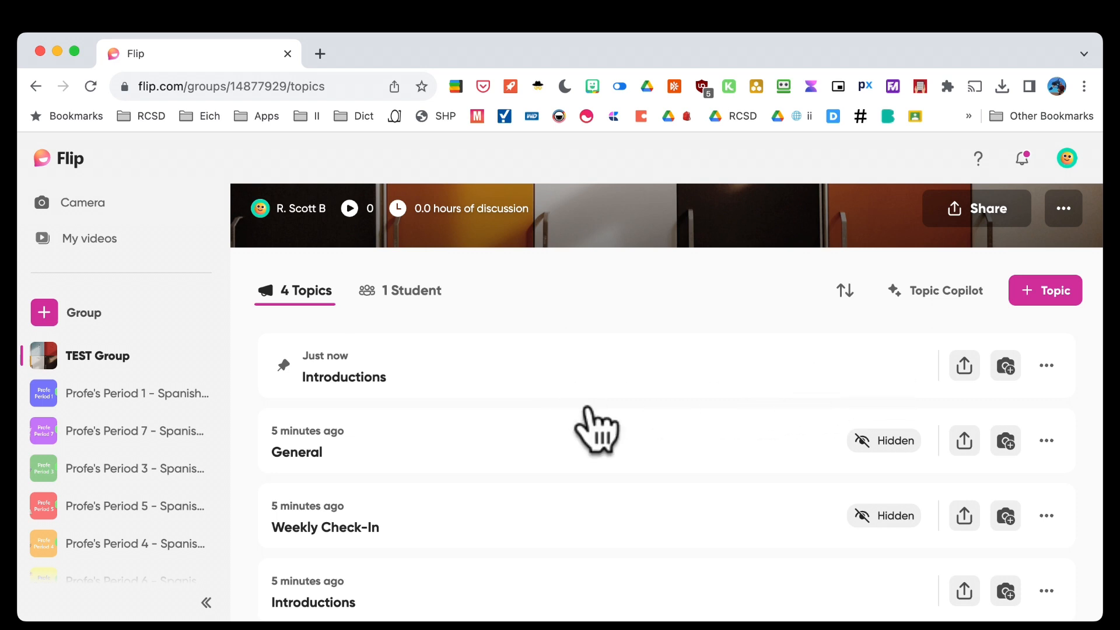
Open the pinned Introductions topic, confirm 0 responses, then switch to Profe's Period 1 - Spanish 3
{"action": "left_click", "coordinate": [360, 379]}
{"action": "scroll", "coordinate": [475, 488], "scroll_direction": "down", "scroll_amount": 3}
{"action": "scroll", "coordinate": [475, 493], "scroll_direction": "down", "scroll_amount": 2}
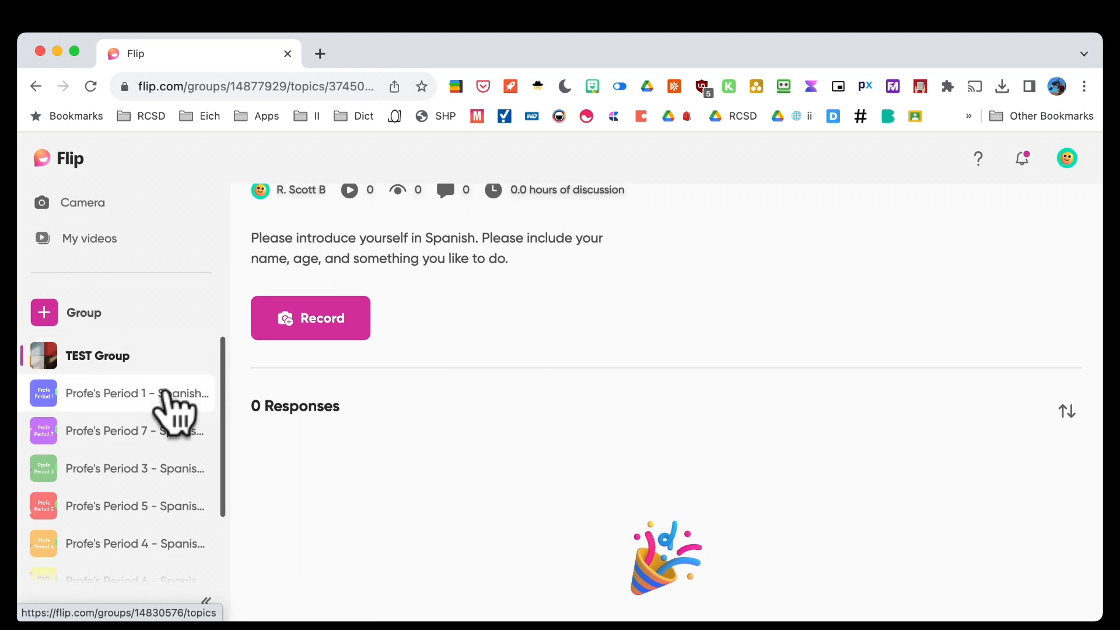
{"action": "left_click", "coordinate": [166, 394]}
Open Period 1's Introducciones. topic, browse its 17 student responses, and play one student's video
{"action": "scroll", "coordinate": [463, 437], "scroll_direction": "down", "scroll_amount": 3}
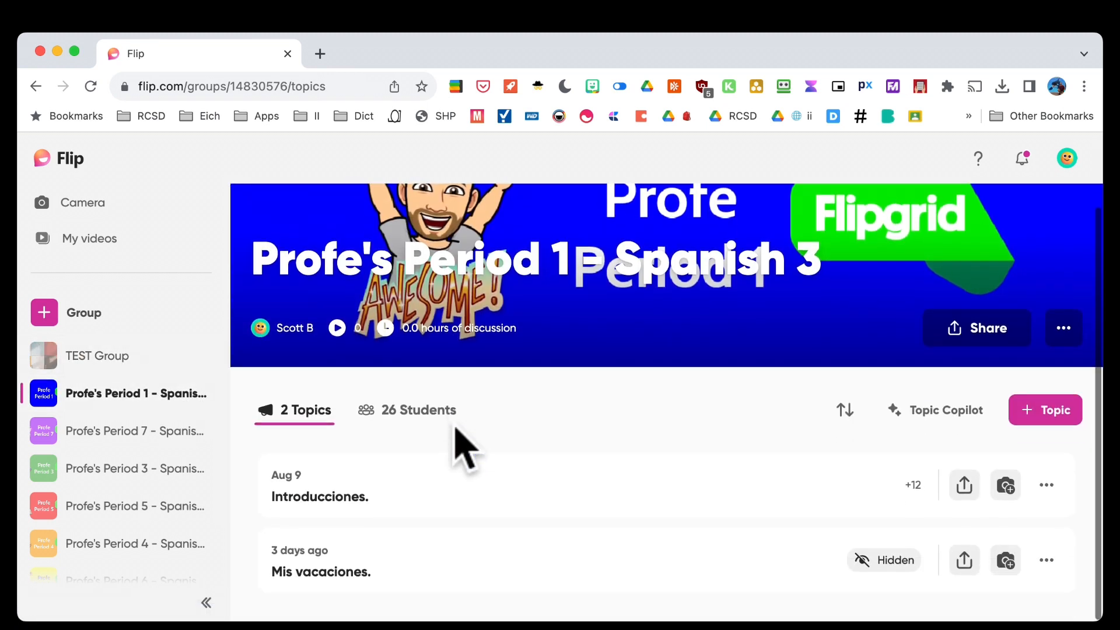
{"action": "left_click", "coordinate": [368, 497]}
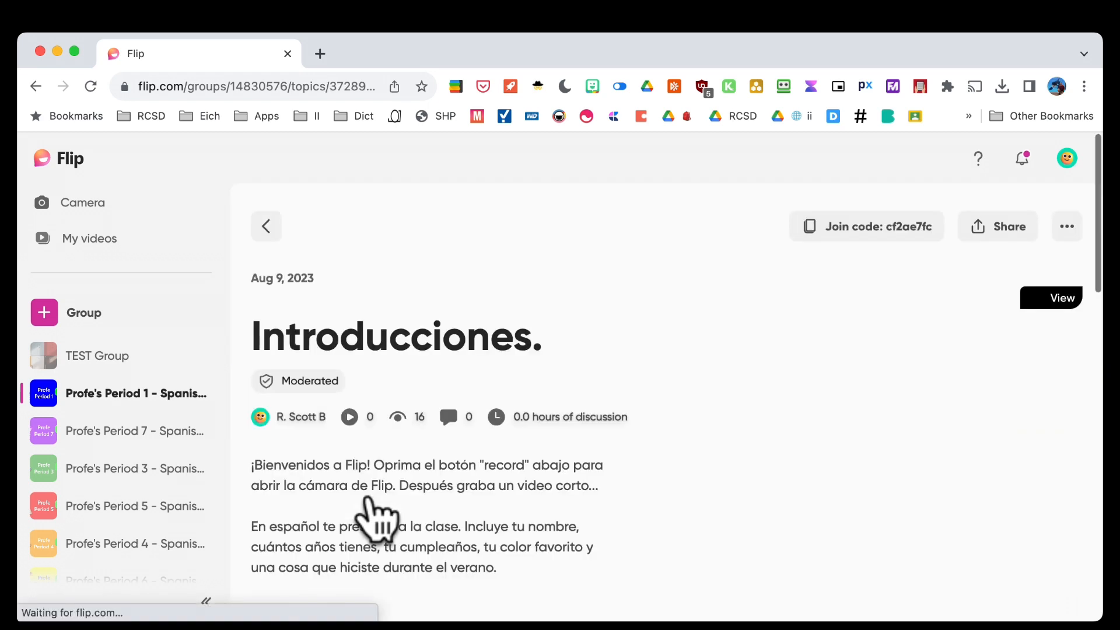
{"action": "scroll", "coordinate": [373, 502], "scroll_direction": "down", "scroll_amount": 5}
{"action": "scroll", "coordinate": [376, 519], "scroll_direction": "down", "scroll_amount": 5}
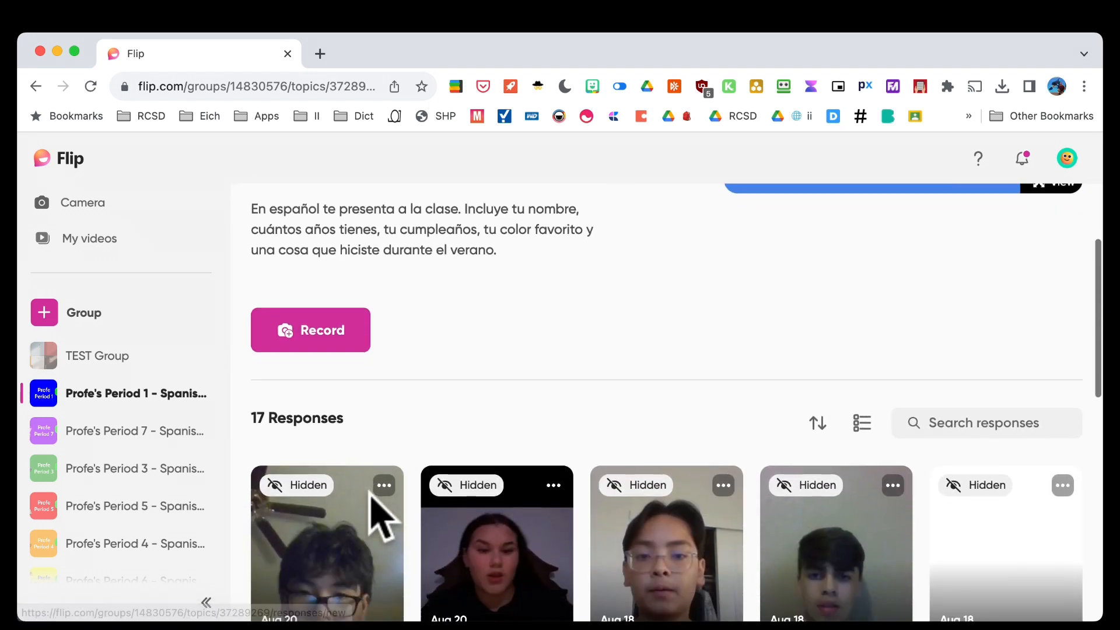
{"action": "scroll", "coordinate": [376, 519], "scroll_direction": "down", "scroll_amount": 5}
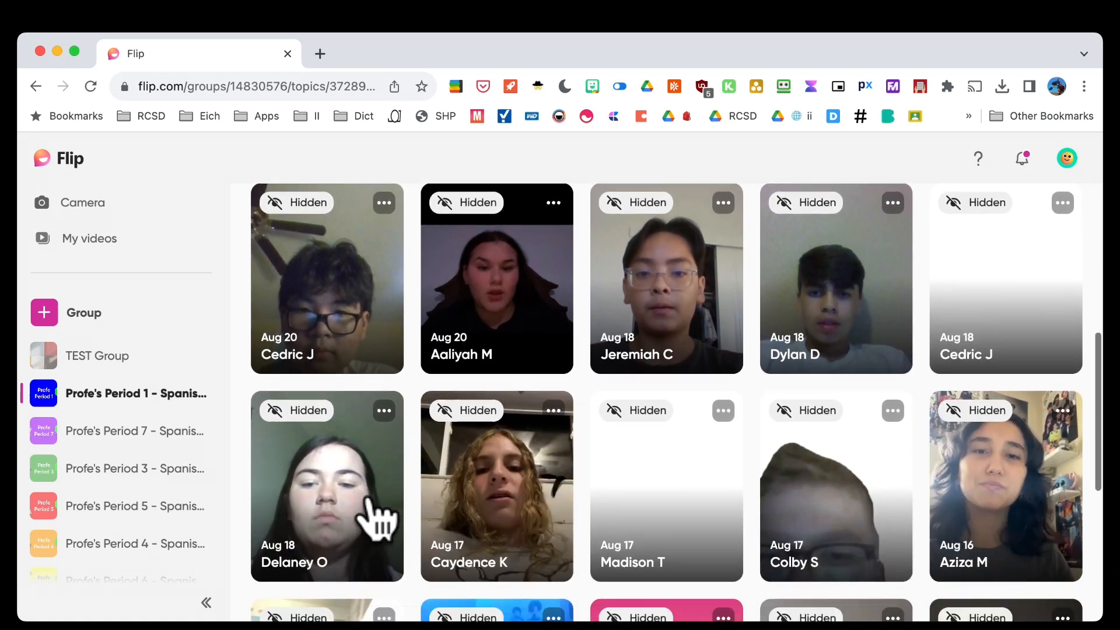
{"action": "scroll", "coordinate": [381, 517], "scroll_direction": "down", "scroll_amount": 3}
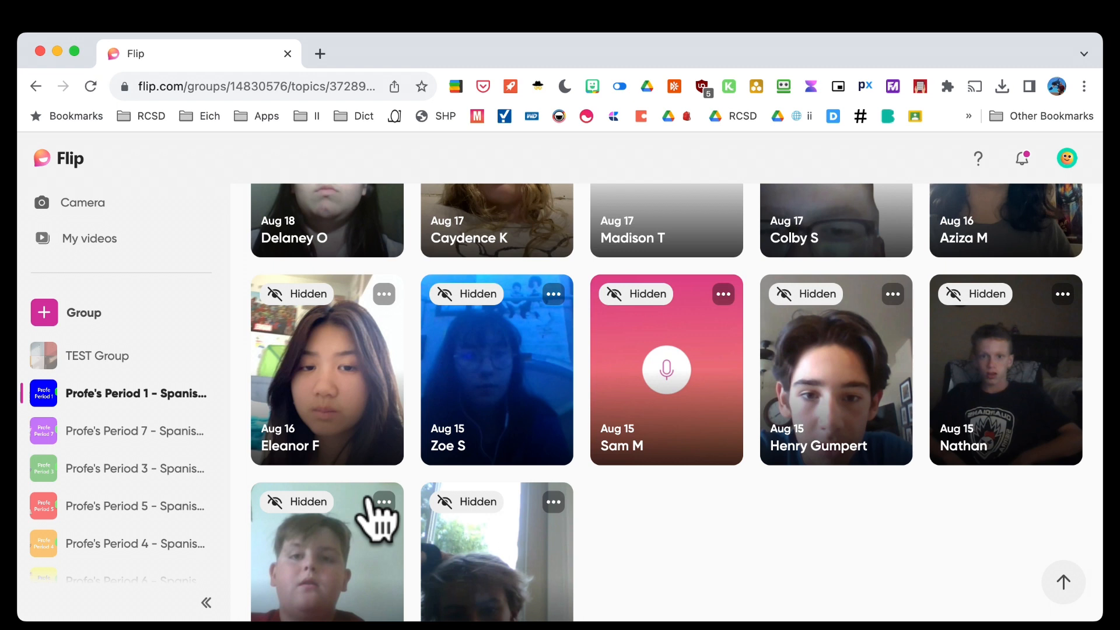
{"action": "scroll", "coordinate": [370, 497], "scroll_direction": "down", "scroll_amount": 1}
{"action": "scroll", "coordinate": [369, 497], "scroll_direction": "up", "scroll_amount": 3}
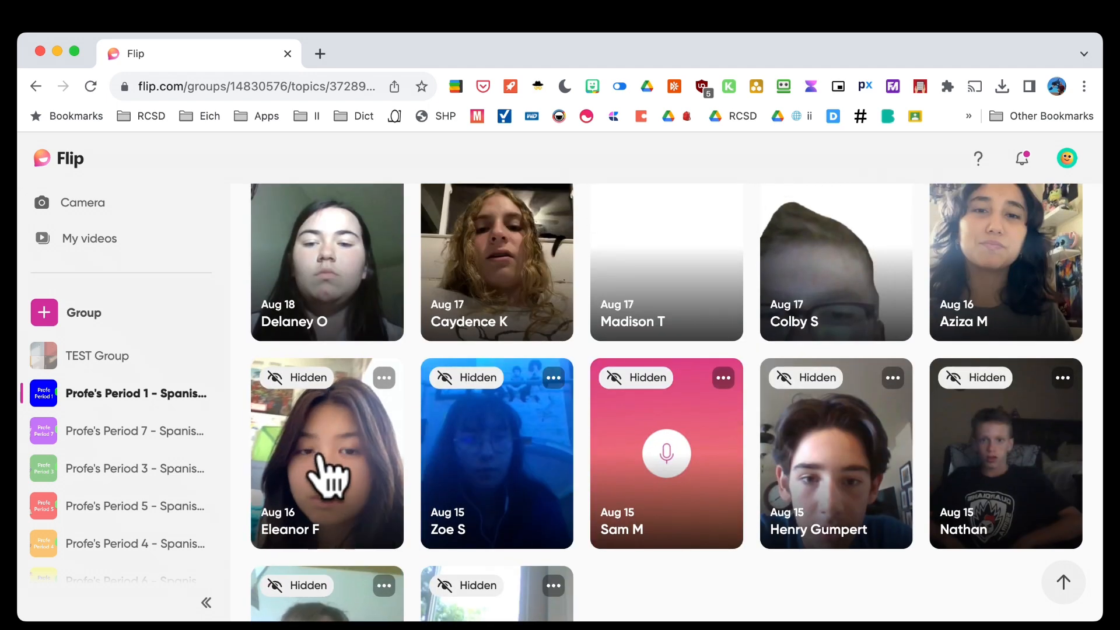
{"action": "left_click", "coordinate": [329, 474]}
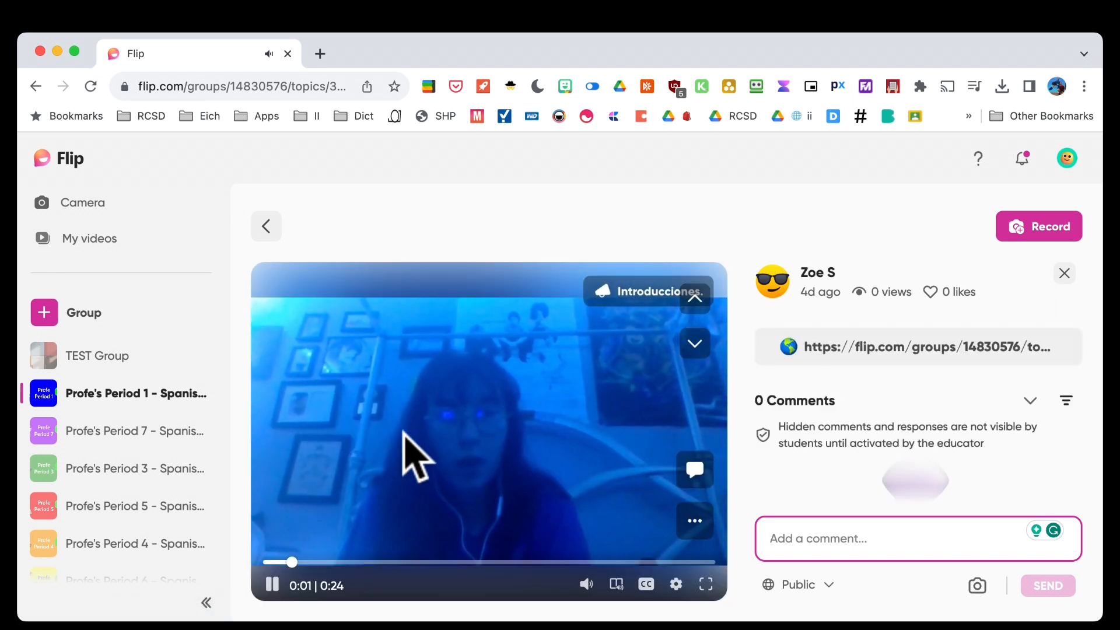
Pause the student's 0:24 response video one second in
{"action": "left_click", "coordinate": [407, 456]}
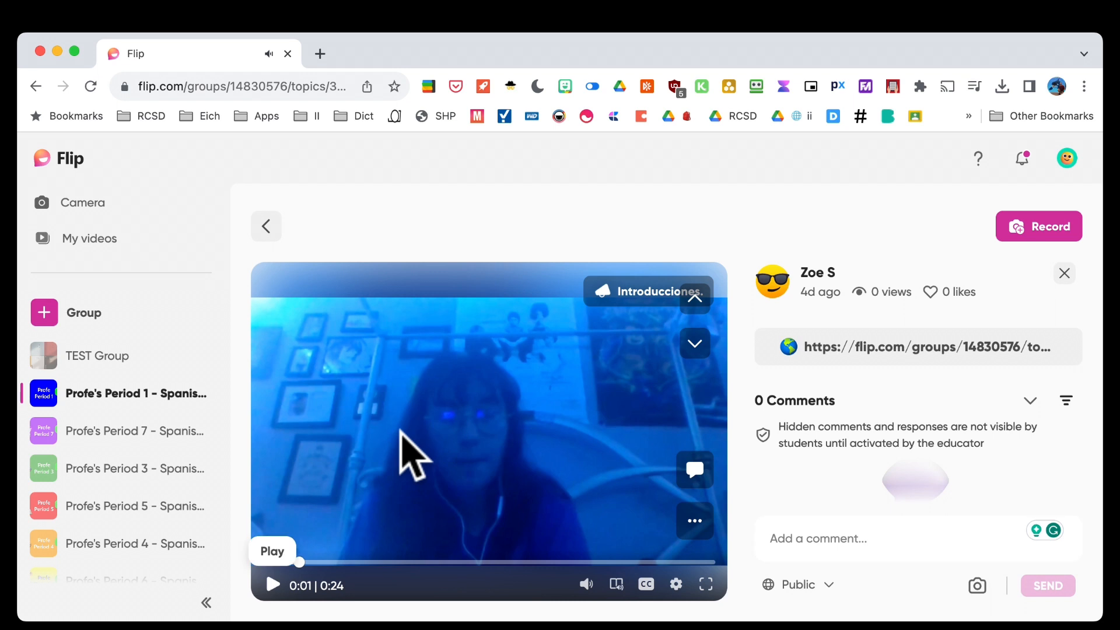